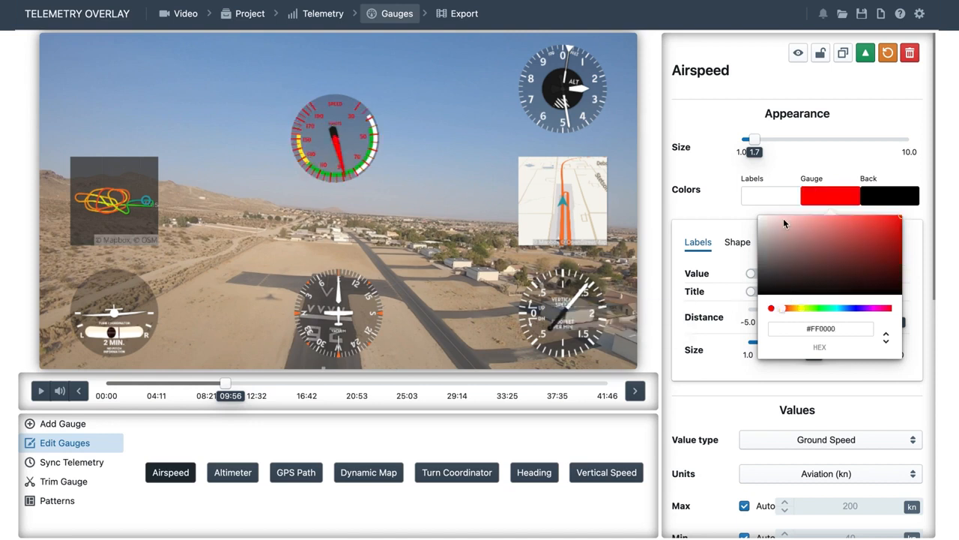
- Switch the Airspeed gauge's automatic maximum value off and back on
left_click(681, 197)
scroll(711, 340, "down", 4)
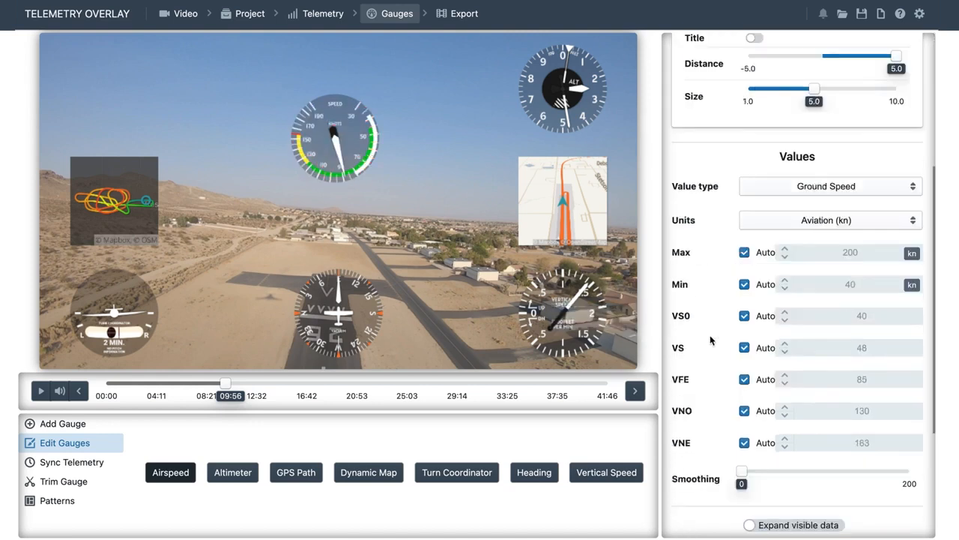
scroll(711, 340, "down", 1)
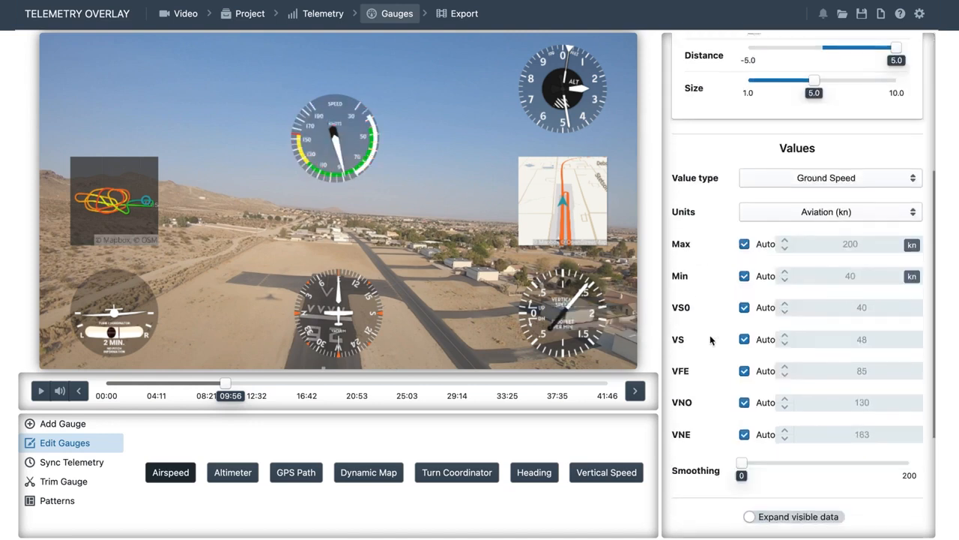
left_click(744, 245)
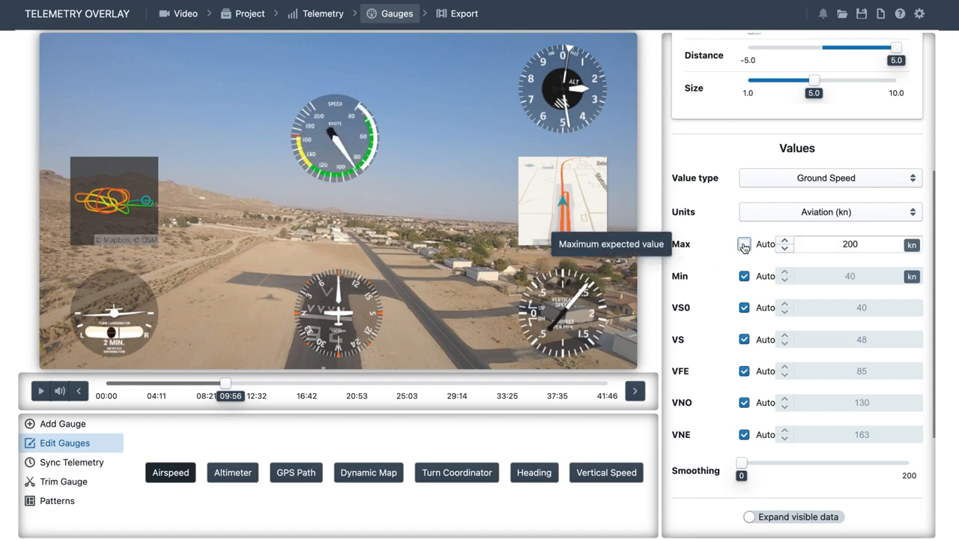
left_click(744, 245)
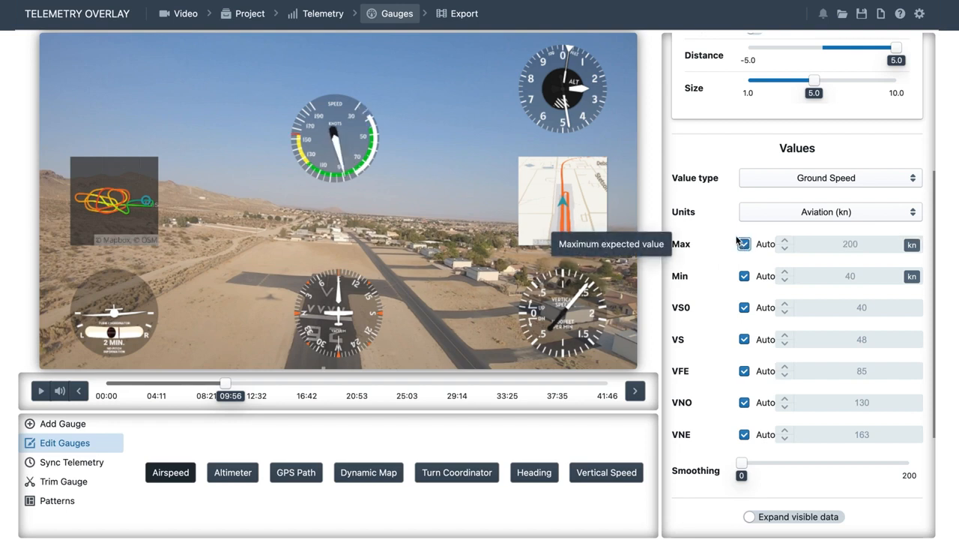
- Reduce the Airspeed gauge's background shape setting and move the gauge to the upper-left corner of the video
scroll(731, 226, "up", 2)
scroll(726, 223, "up", 2)
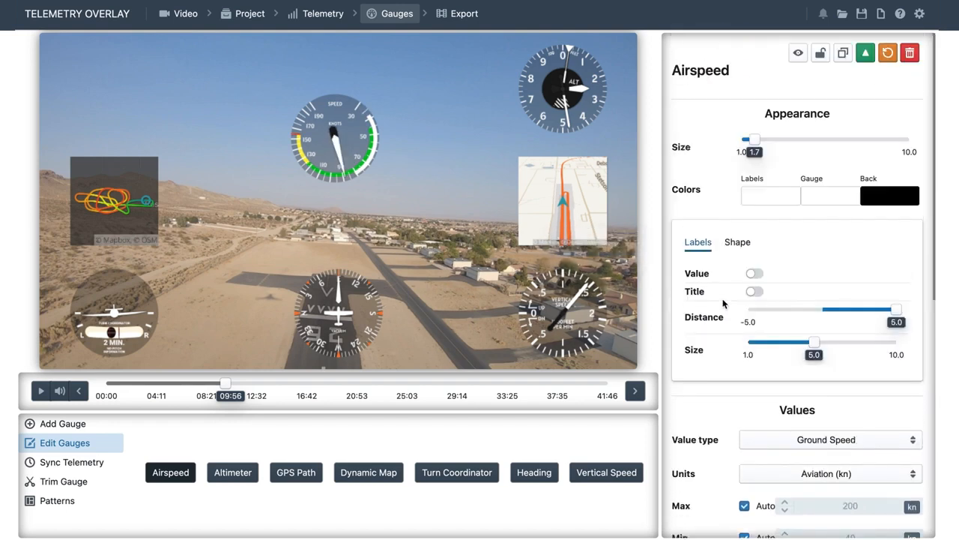
left_click(738, 244)
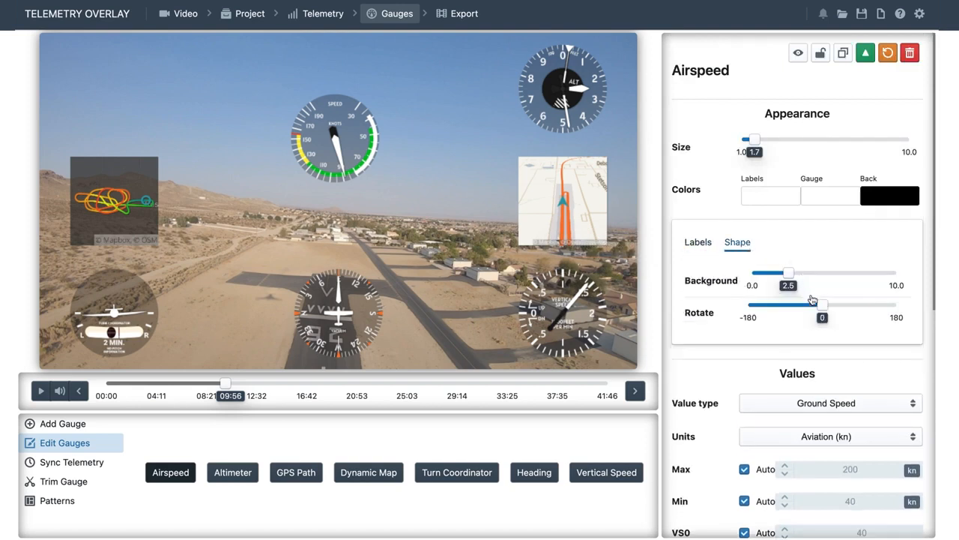
mouse_move(785, 271)
left_mouse_down()
mouse_move(733, 280)
mouse_move(877, 275)
mouse_move(772, 275)
left_mouse_up()
left_click_drag(343, 138, 127, 93)
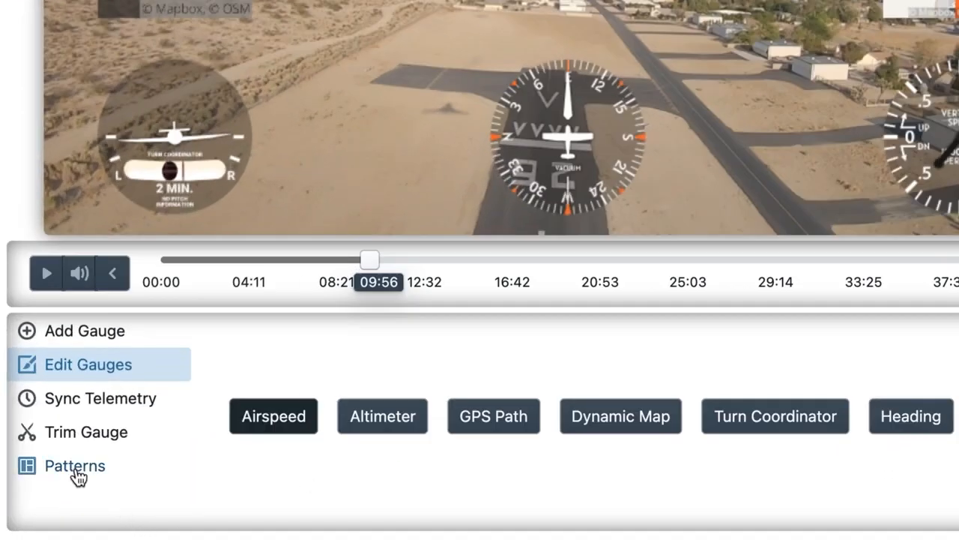
- Load the Drone preset pattern, replacing the existing gauges and project style, and play a short preview
left_click(69, 477)
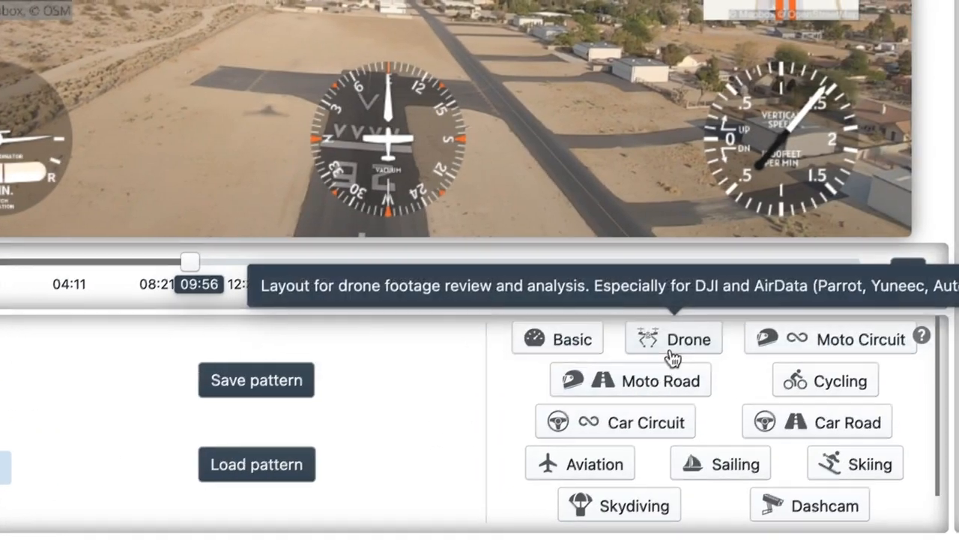
left_click(673, 356)
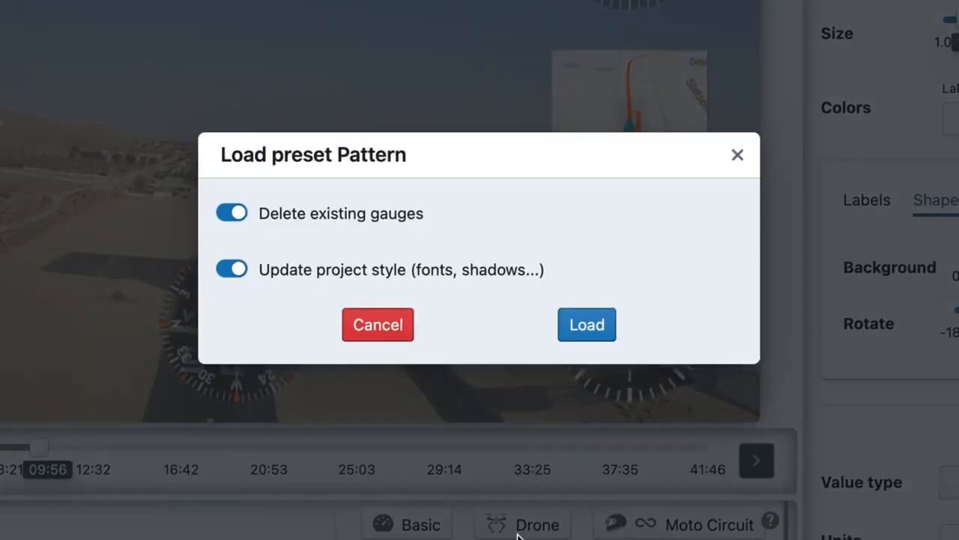
left_click(576, 324)
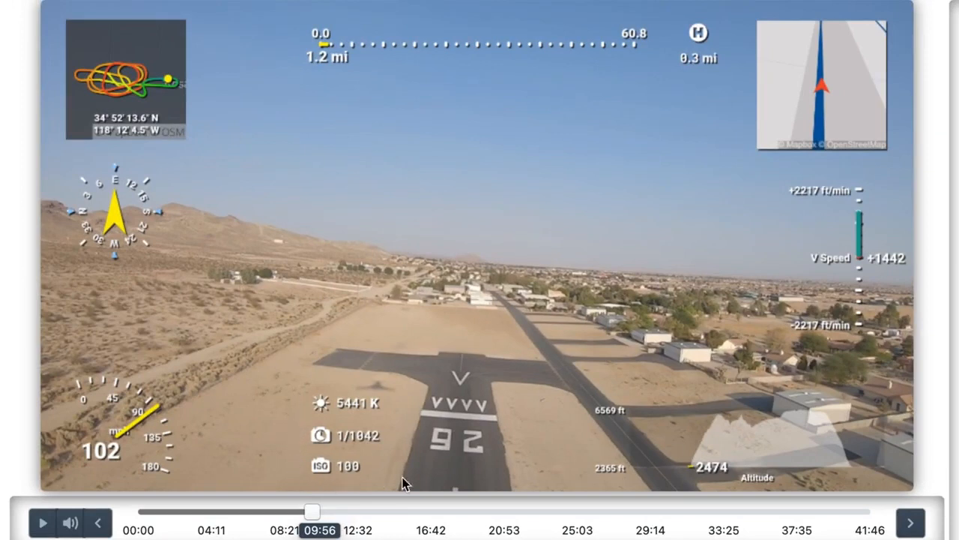
left_click(45, 531)
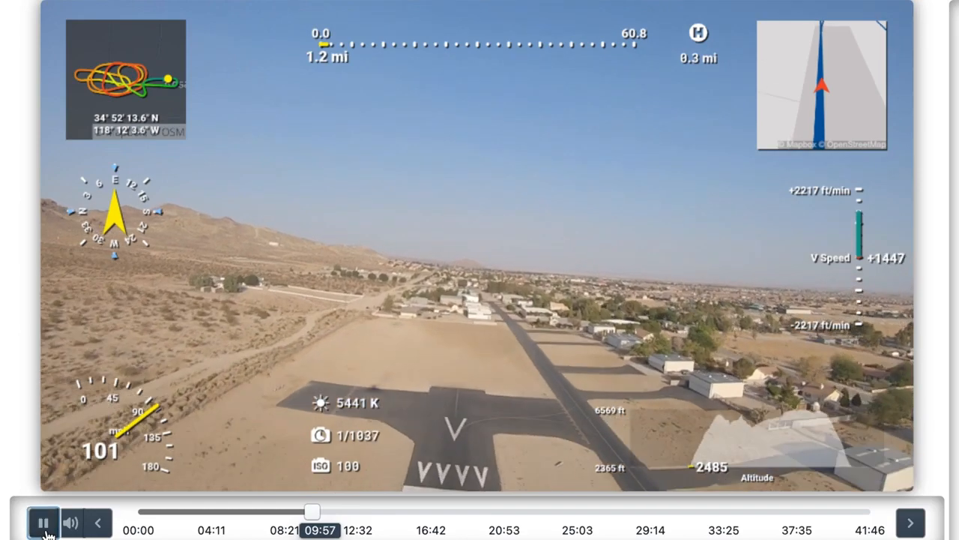
left_click(43, 525)
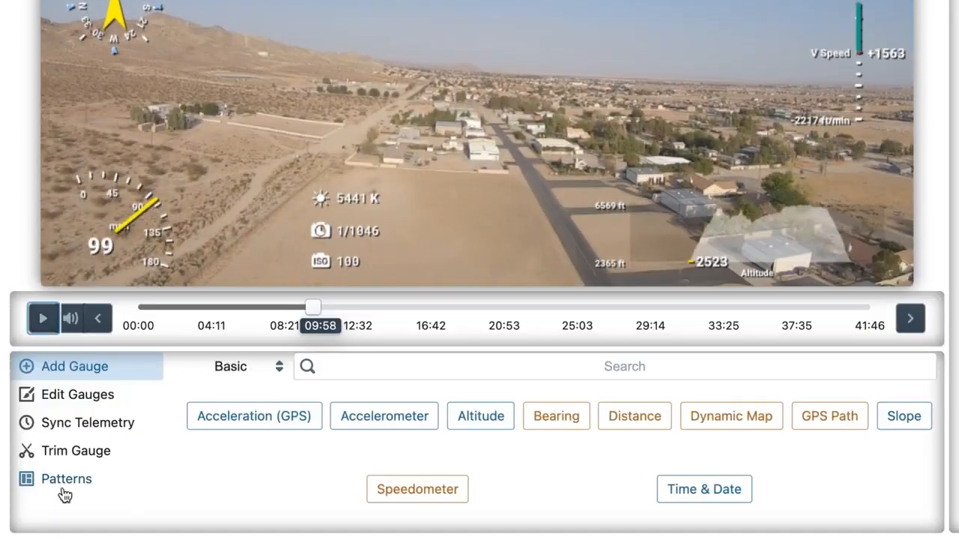
- Load the Skydiving preset pattern, replacing the existing gauges and project style, and play a short preview
left_click(66, 487)
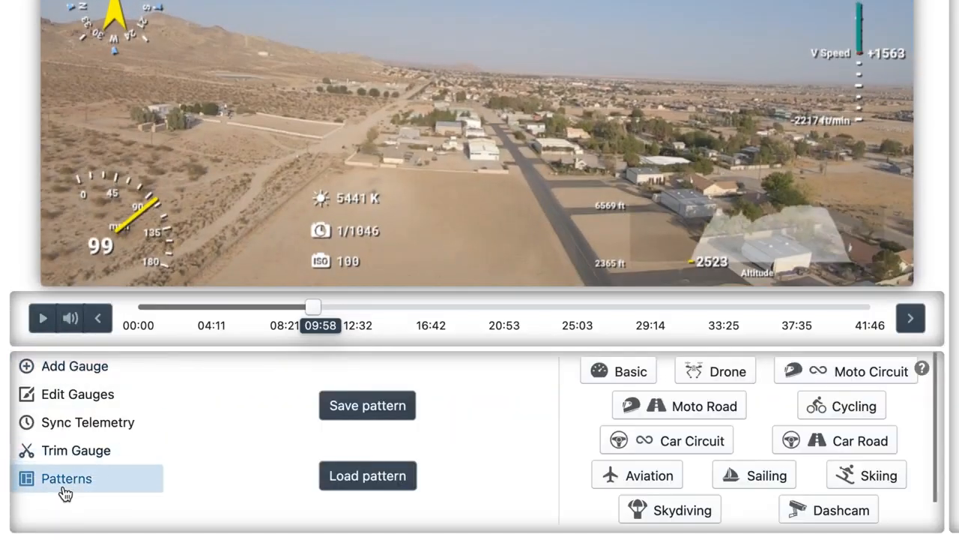
left_click(675, 513)
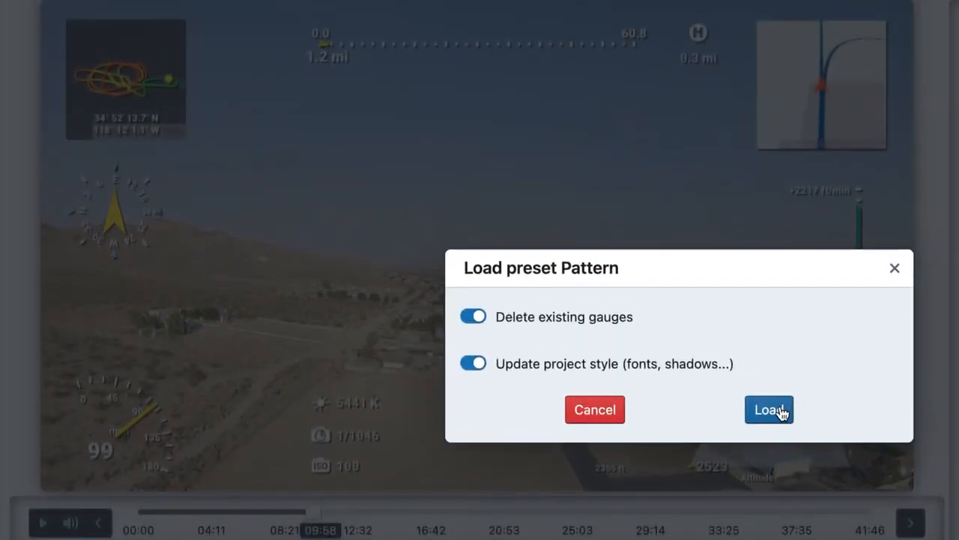
left_click(781, 357)
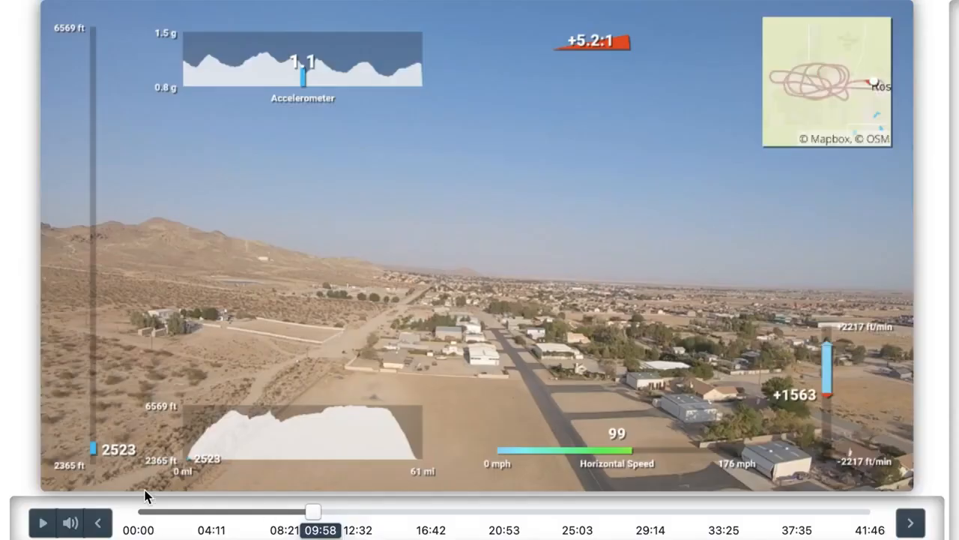
left_click(42, 524)
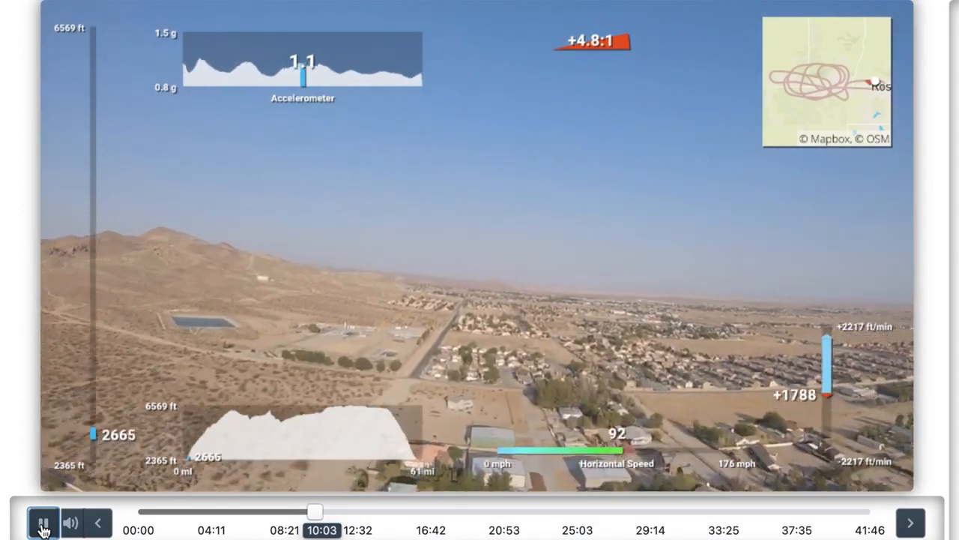
left_click(43, 524)
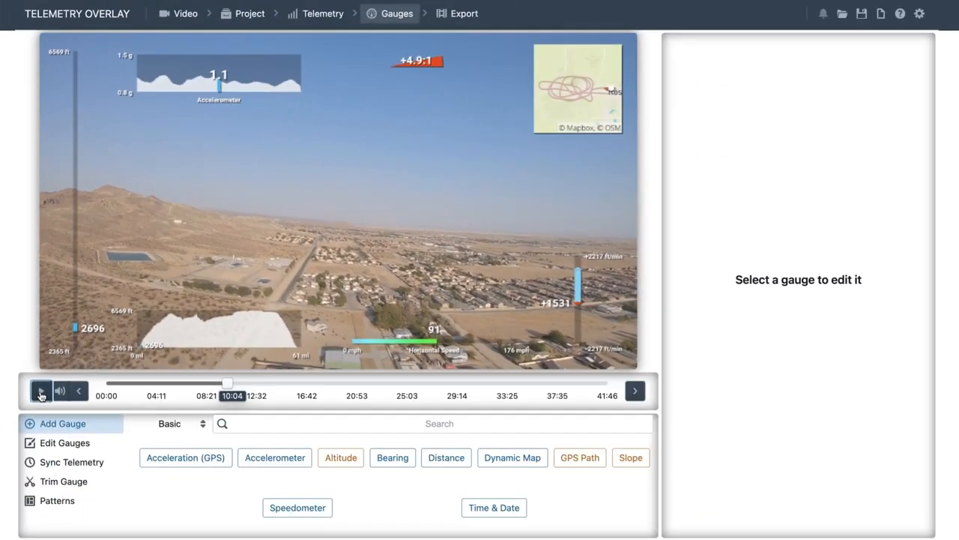
- Load the Aviation preset pattern, replacing the existing gauges
left_click(54, 502)
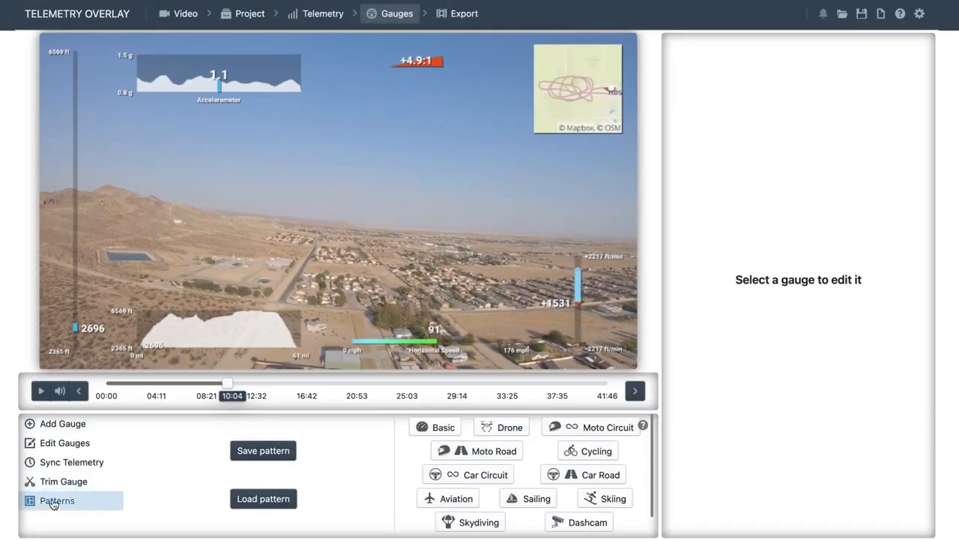
left_click(457, 499)
left_click(537, 313)
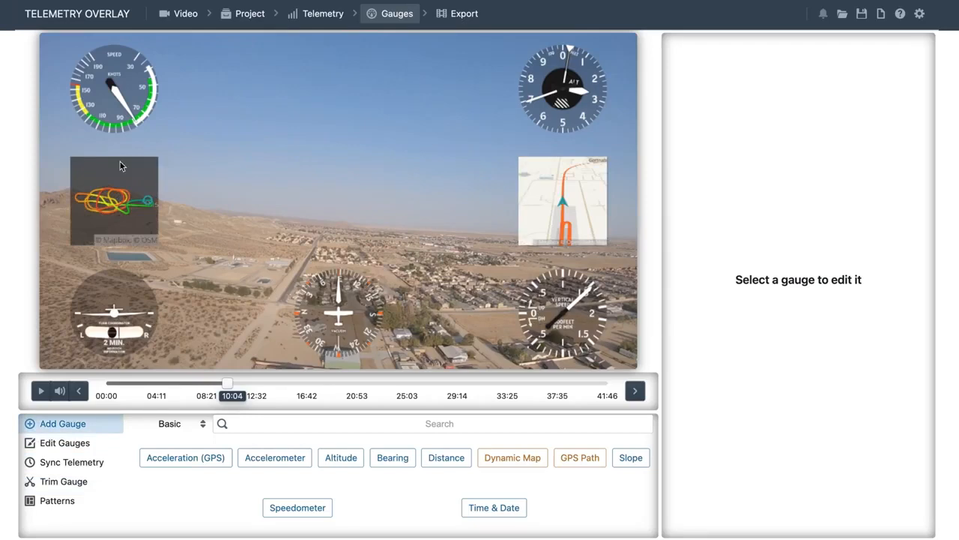
- Check the value type options available for the Airspeed gauge and open the Altimeter gauge's settings
left_click(138, 108)
left_click(877, 447)
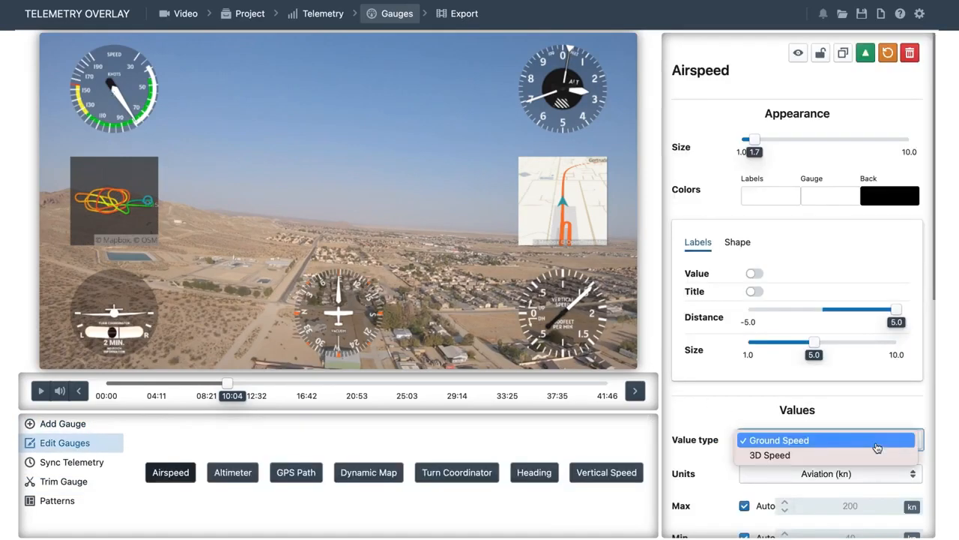
left_click(866, 438)
left_click(559, 68)
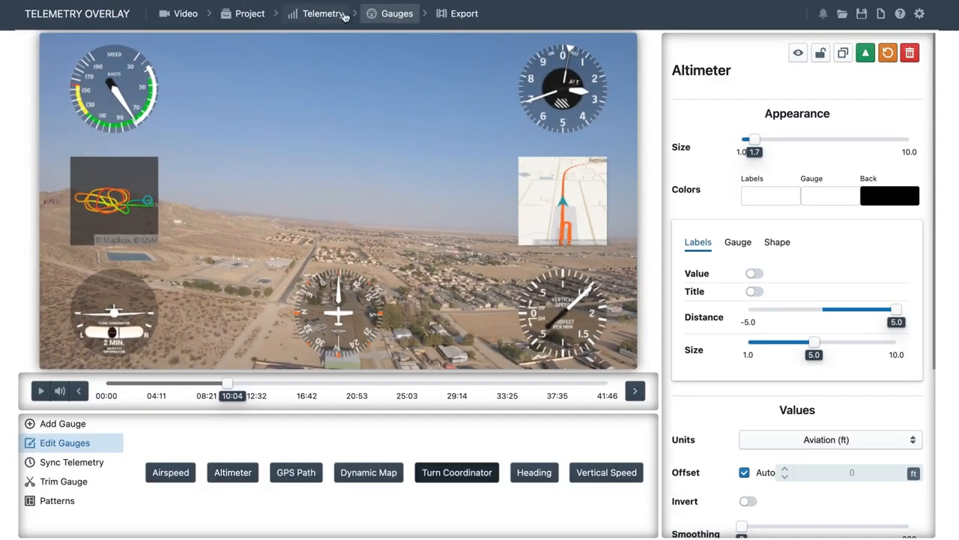
- Add log_20210920_171426_L00.csv from the Nose folder as telemetry and re-apply the default gauges with the new data source
left_click(341, 15)
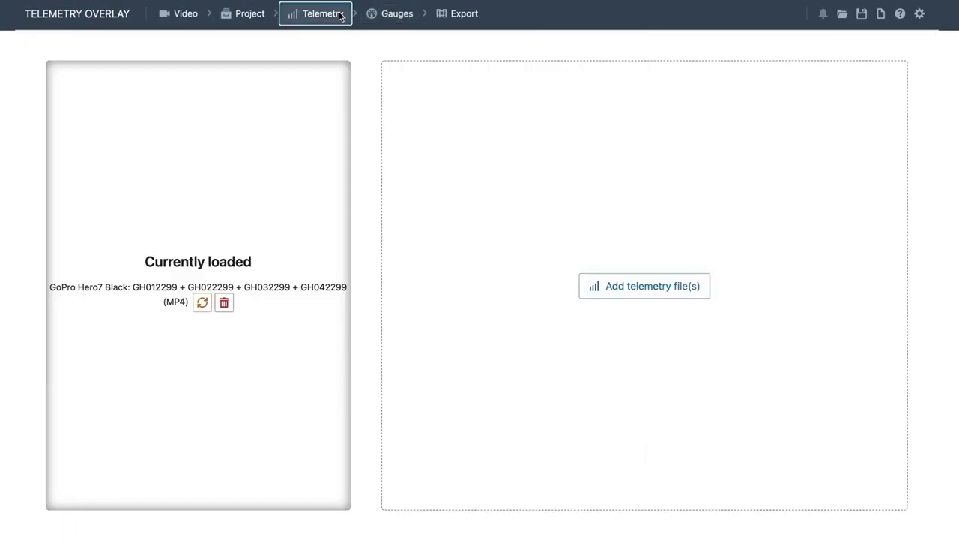
key("super+Tab")
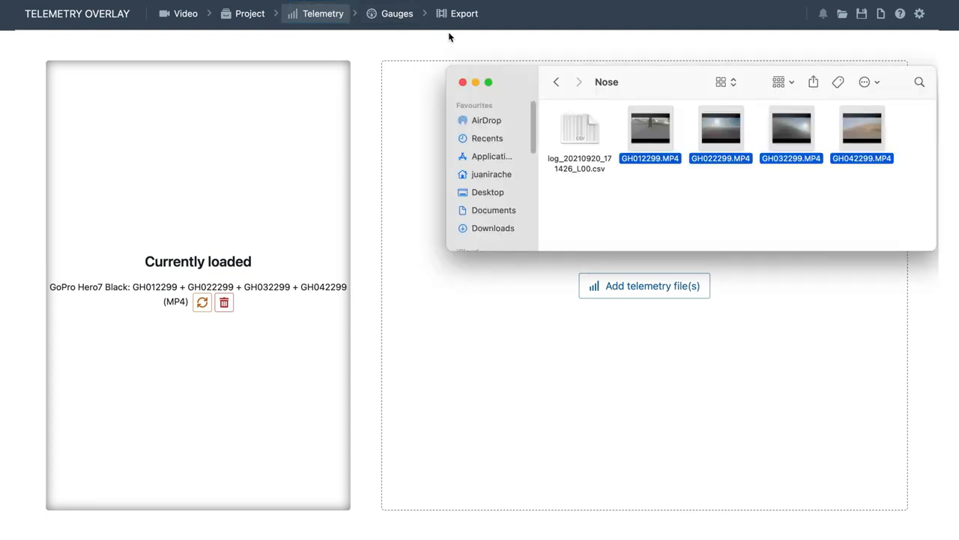
left_click_drag(576, 133, 651, 289)
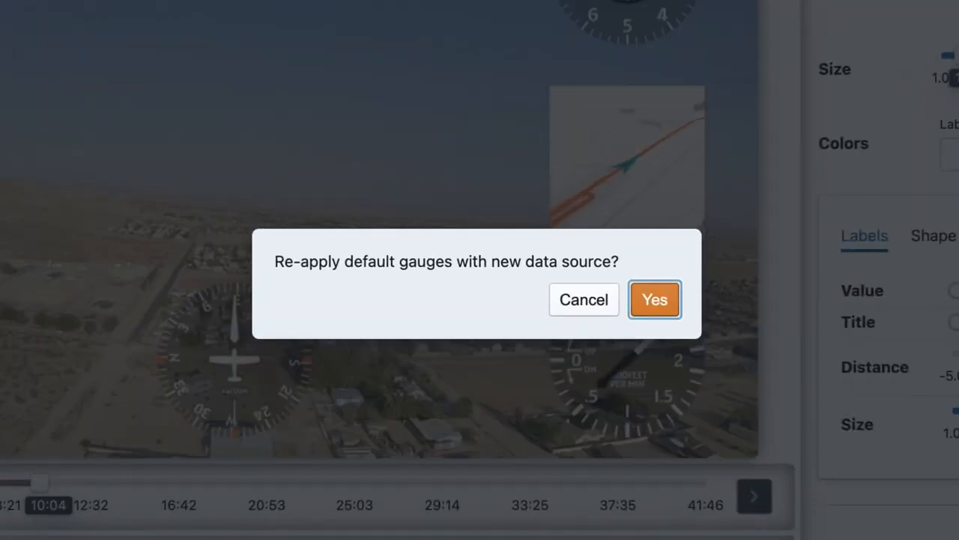
left_click(664, 304)
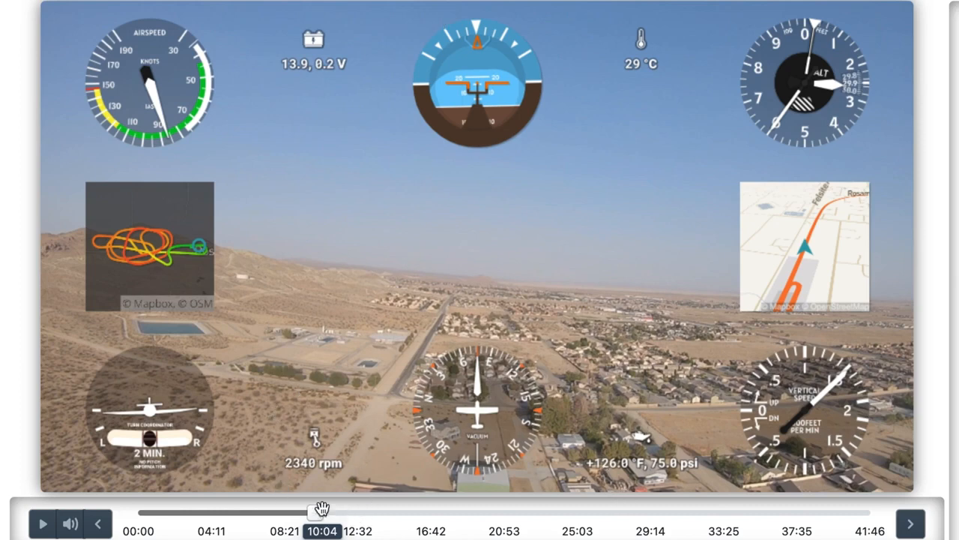
- Move the playhead slightly earlier in the flight and play a short preview of the new gauges
left_click_drag(321, 512, 309, 512)
left_click(44, 526)
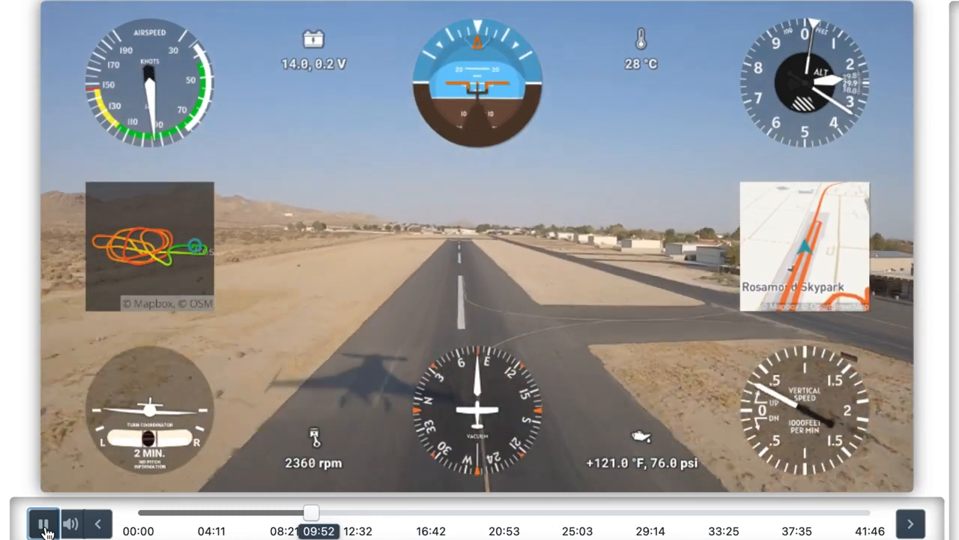
left_click(44, 523)
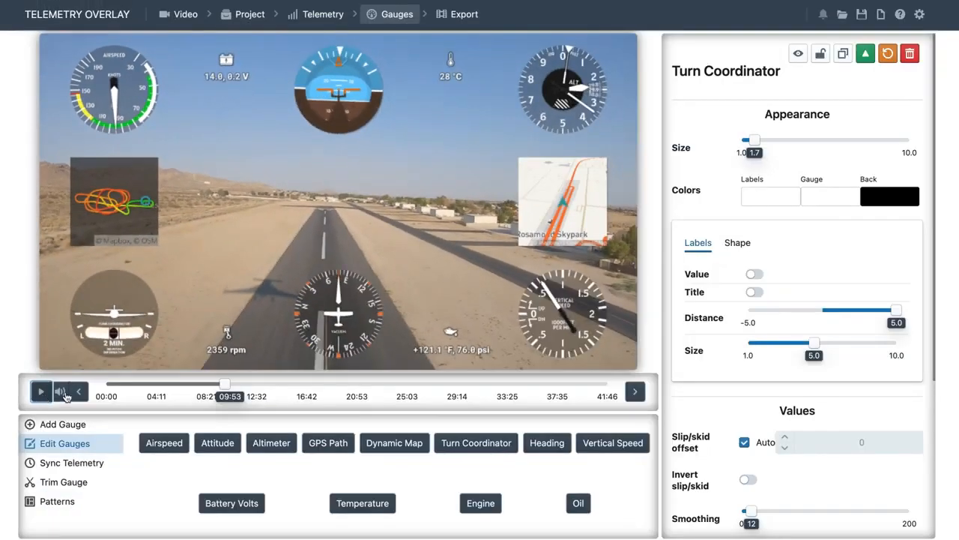
- Check the value type options of the Altimeter gauge, keeping Barometer selected
left_click(555, 93)
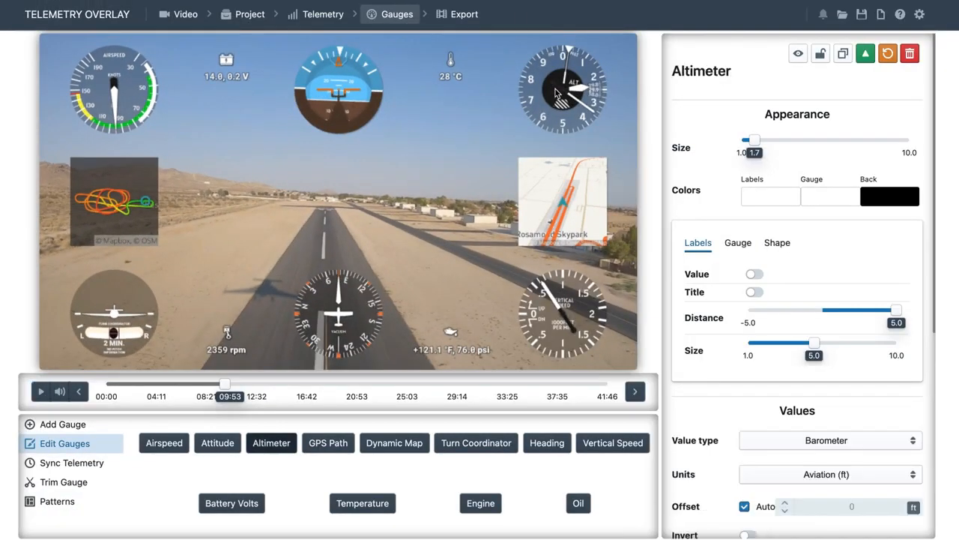
scroll(669, 171, "down", 3)
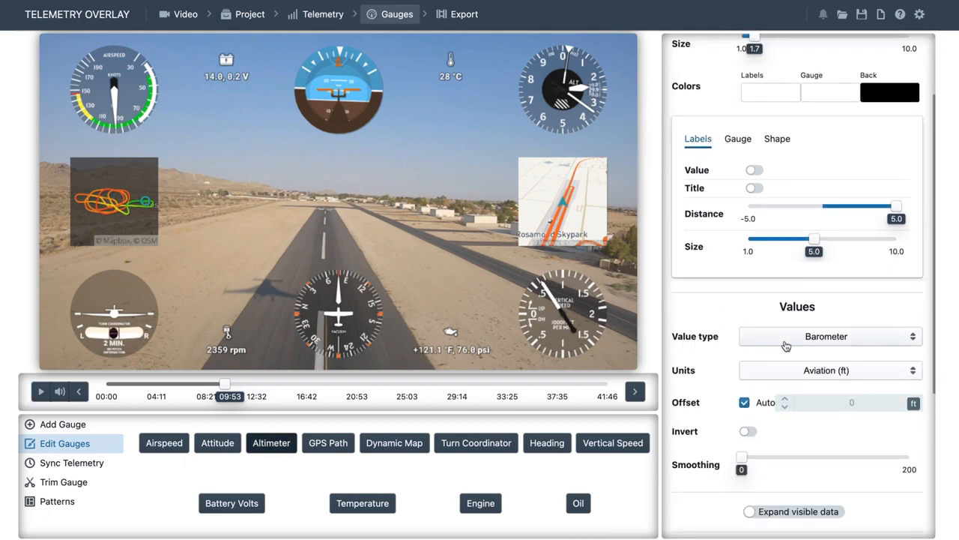
left_click(876, 339)
left_click(877, 339)
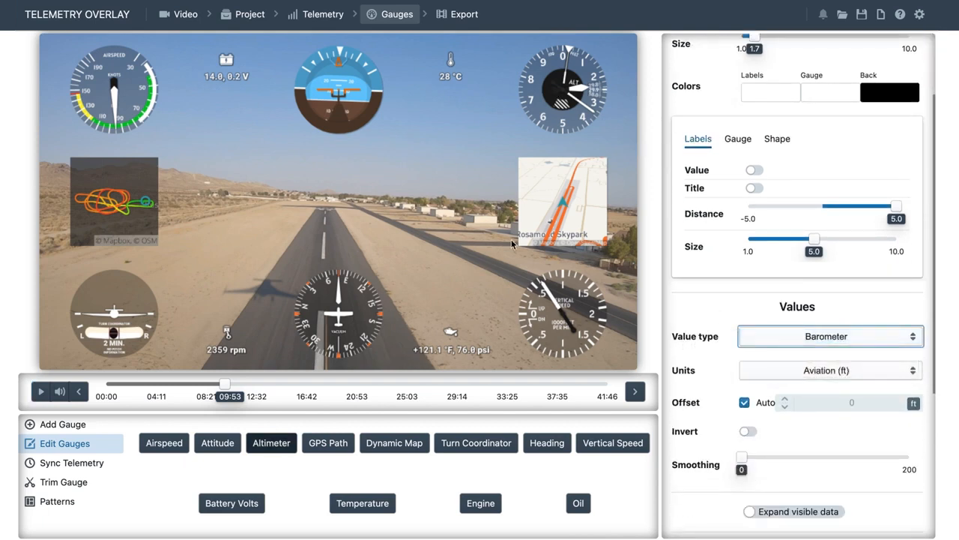
- Try Ground Speed as the Airspeed gauge's value type, and set it to True Airspeed instead
left_click(83, 101)
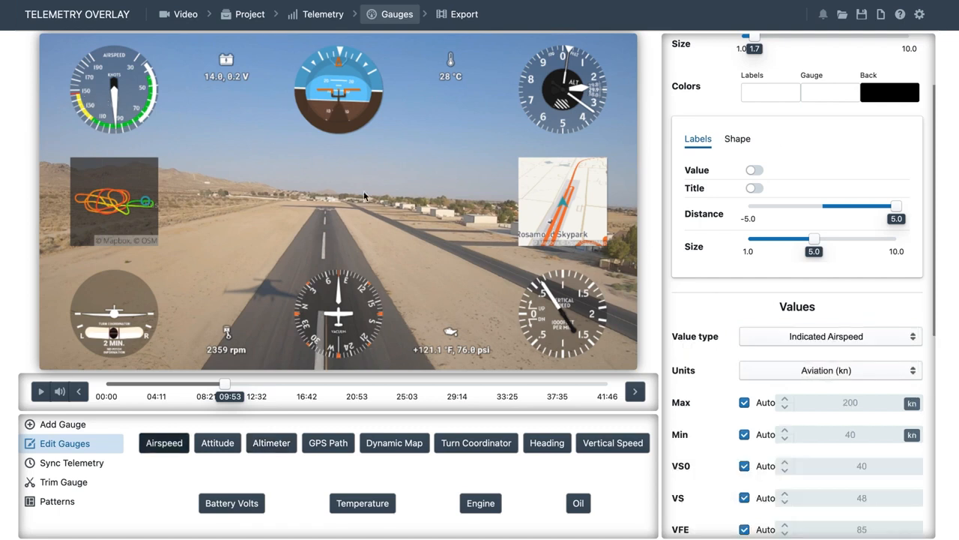
left_click(877, 339)
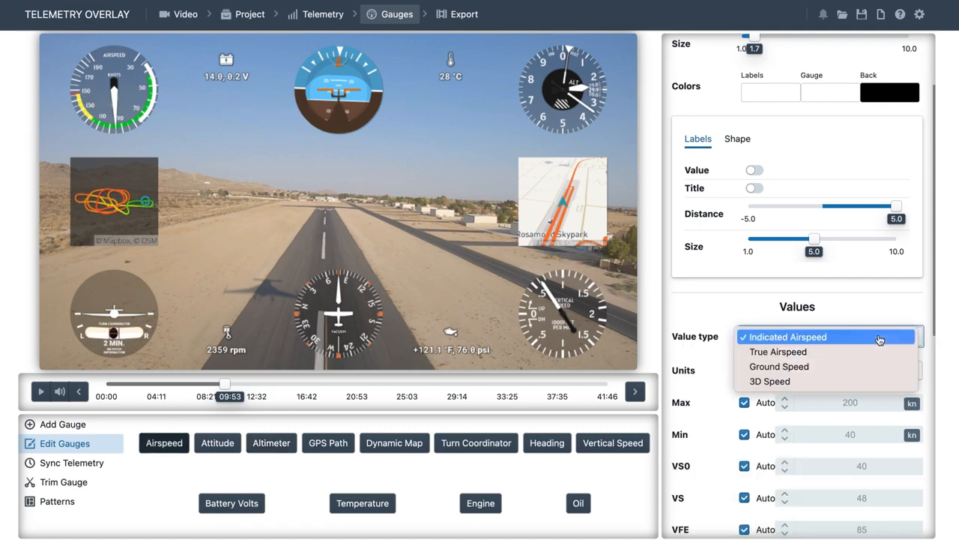
left_click(809, 367)
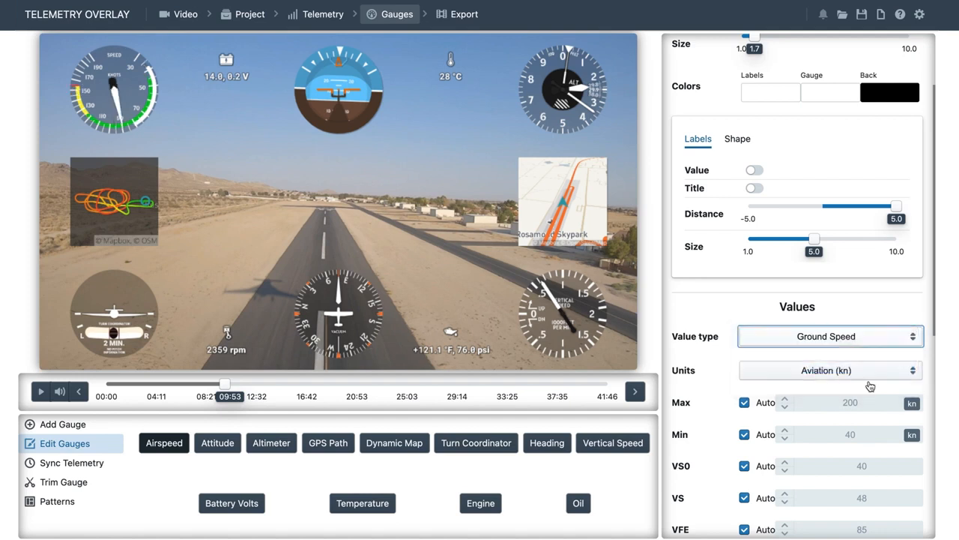
left_click(830, 350)
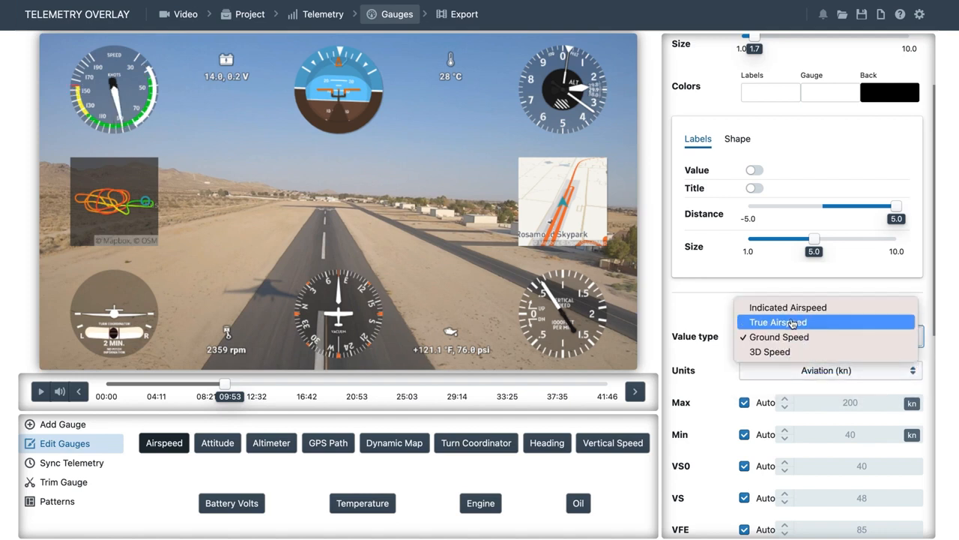
left_click(789, 321)
- Set the Heading gauge's value type to Bearing (travel direction or Track)
left_click(344, 323)
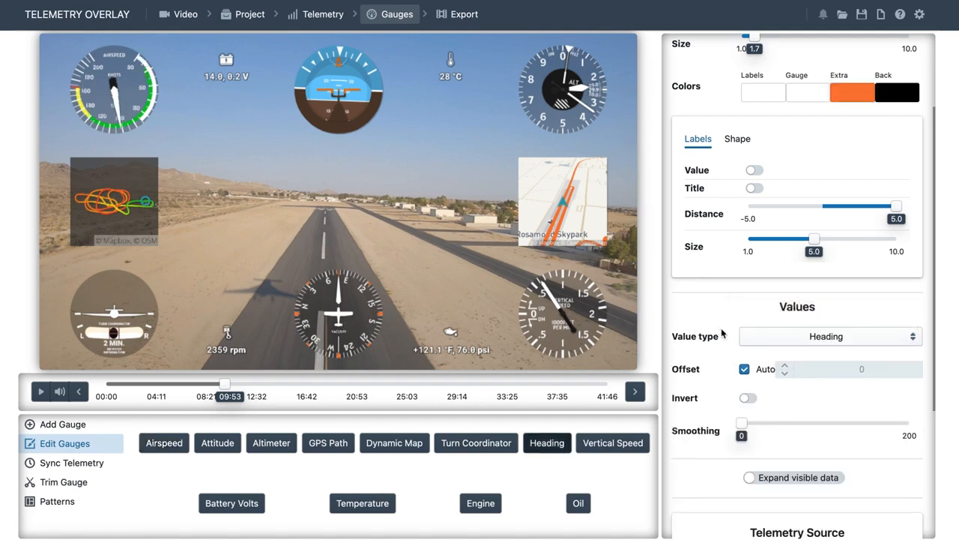
left_click(875, 341)
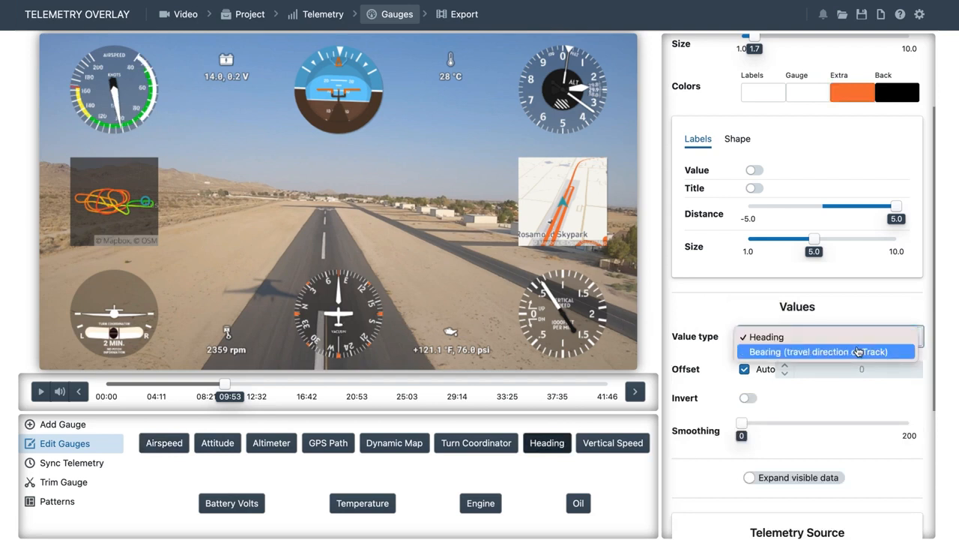
left_click(858, 351)
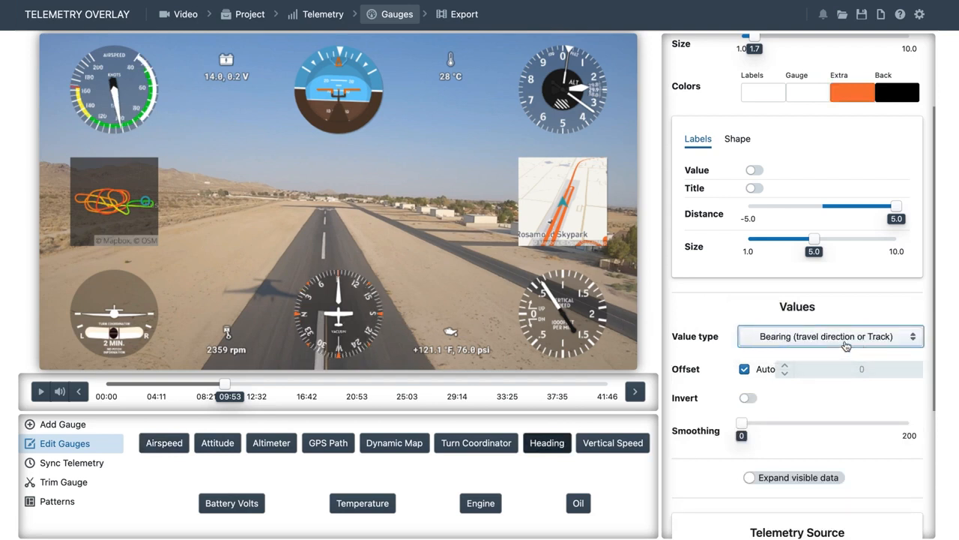
- Check the loaded telemetry files, and set the Garmin g3x touch log to sync to Video Start
left_click(319, 14)
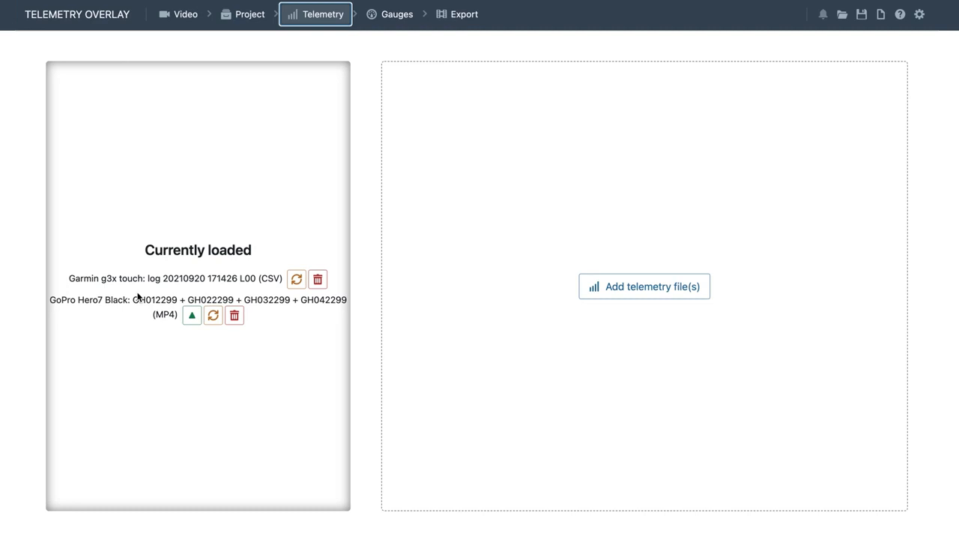
left_click(397, 15)
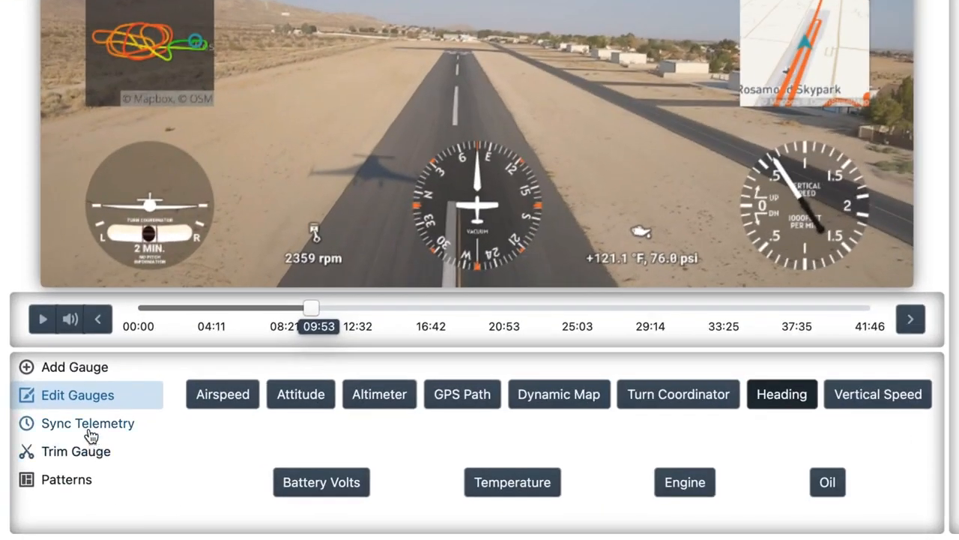
left_click(81, 453)
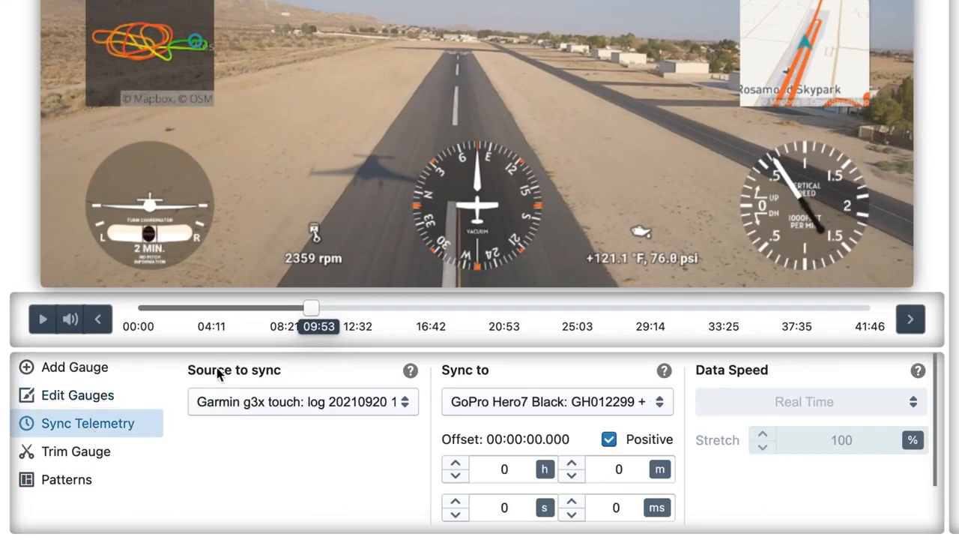
left_click(530, 405)
left_click(318, 529)
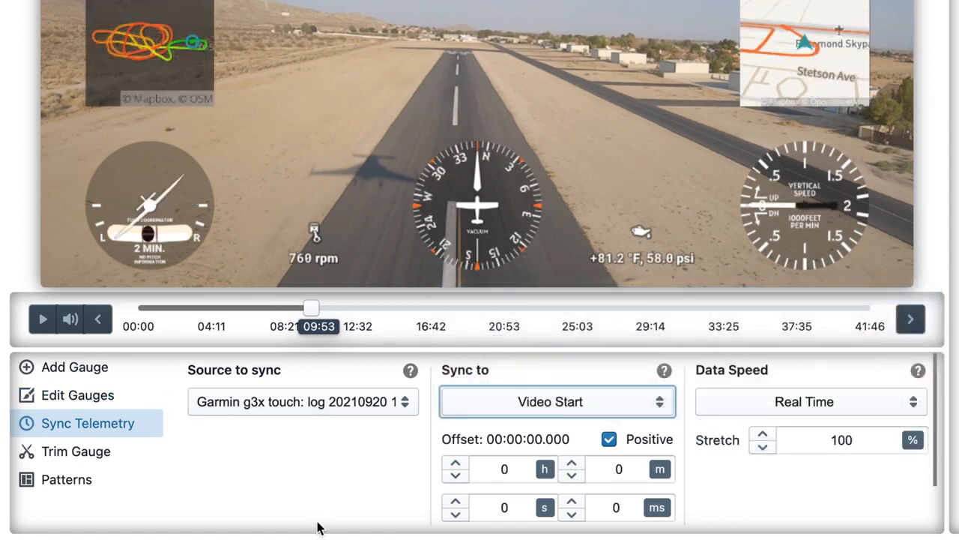
left_click(329, 483)
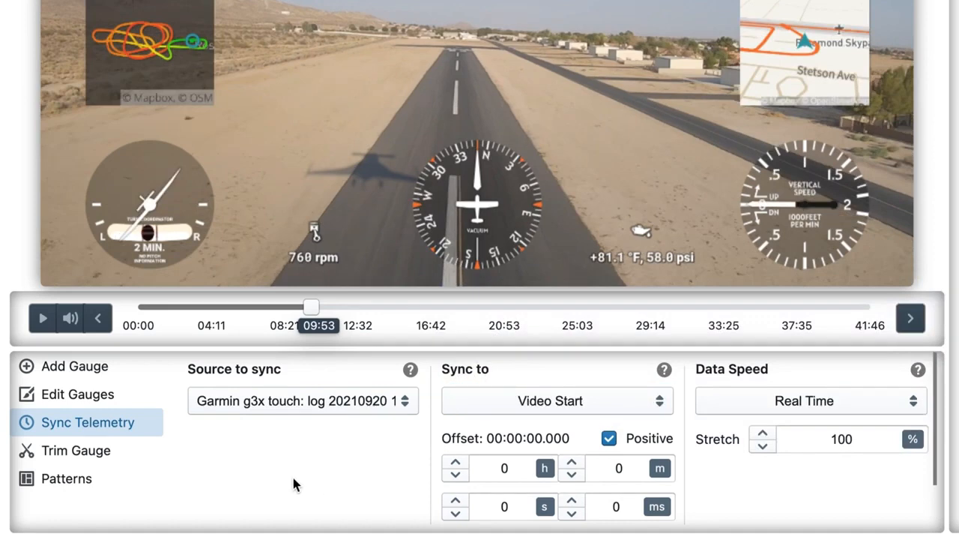
- Load the Sync Assistant preset pattern, deleting the existing gauges and updating the project style
left_click(44, 488)
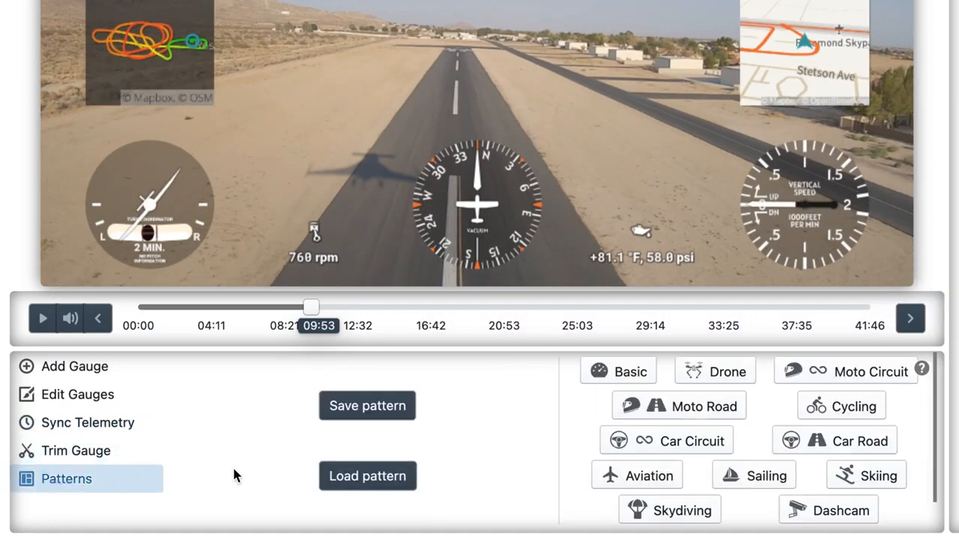
scroll(915, 447, "down", 1)
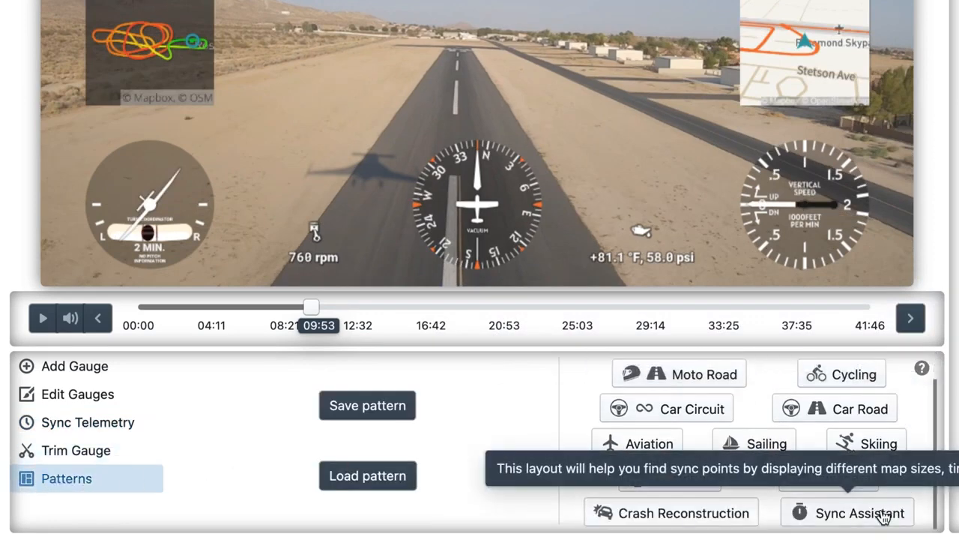
left_click(854, 514)
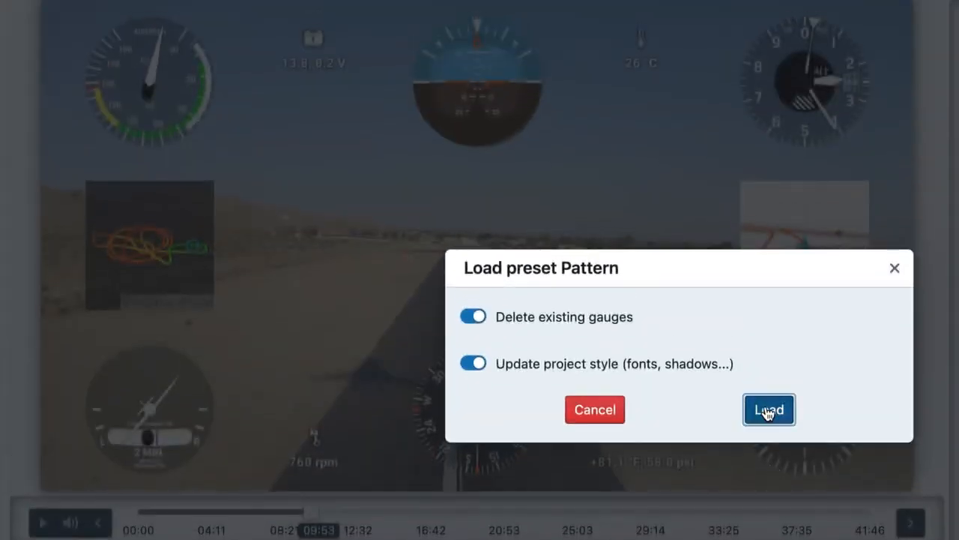
left_click(768, 410)
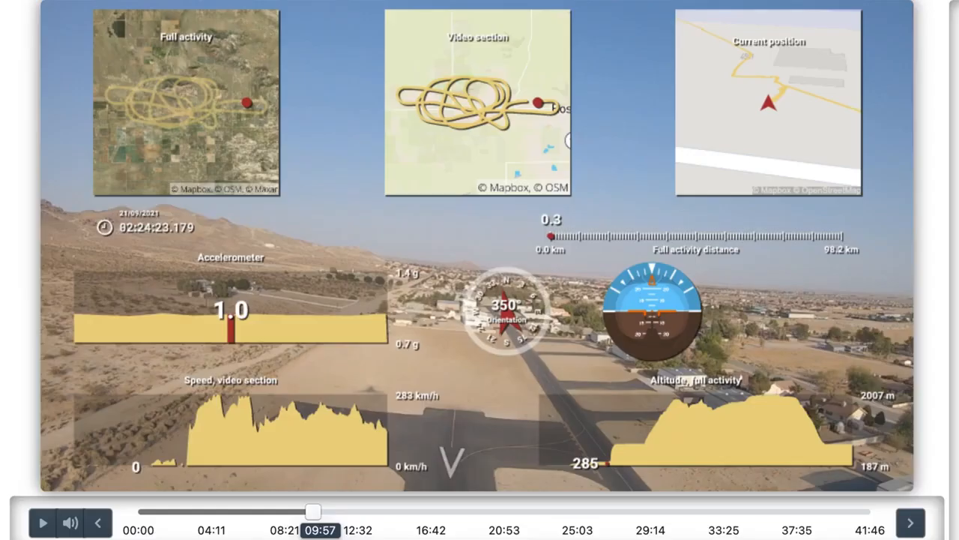
- Park the playhead at 09:48 on the takeoff roll and set the Garmin log's offset to -05:32 using the offset slider
scroll(96, 431, "down", 3)
left_click(96, 429)
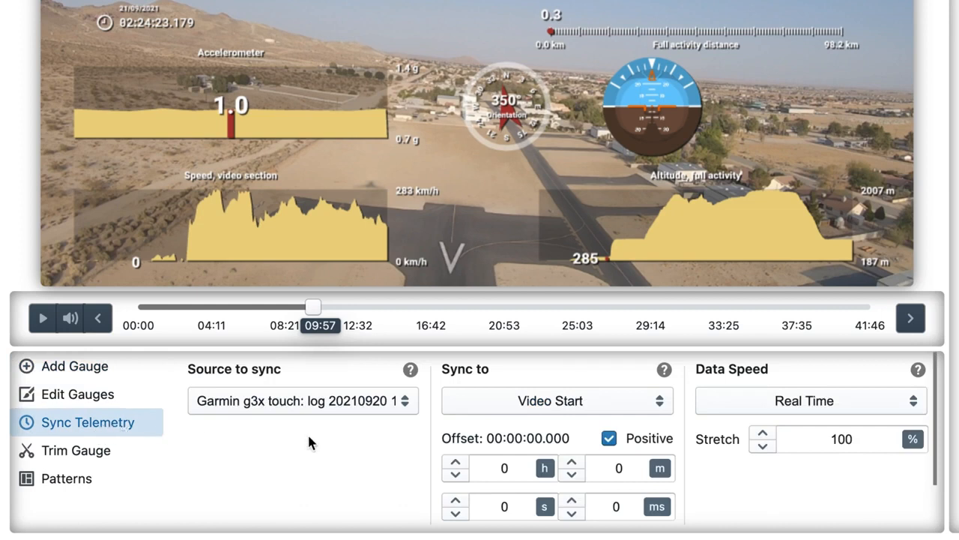
scroll(362, 442, "down", 2)
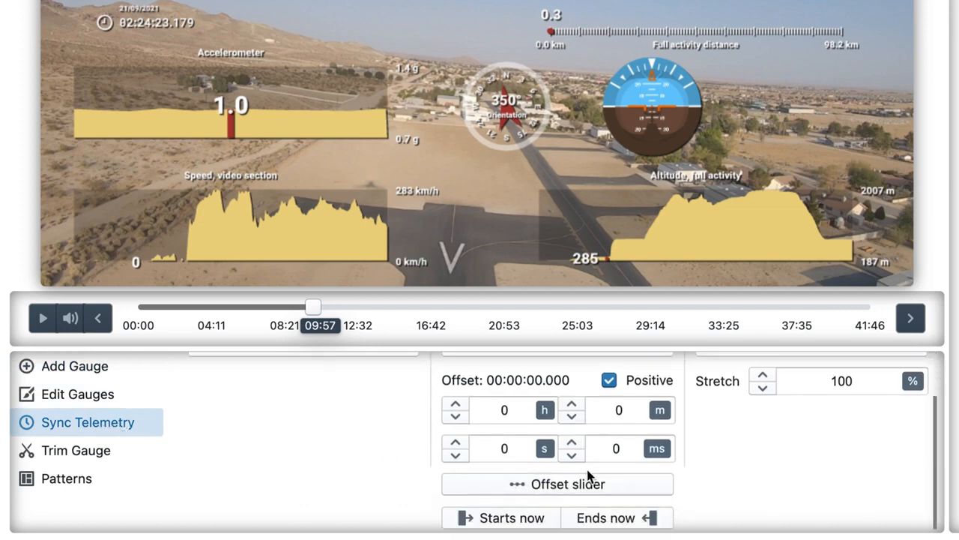
left_click(603, 486)
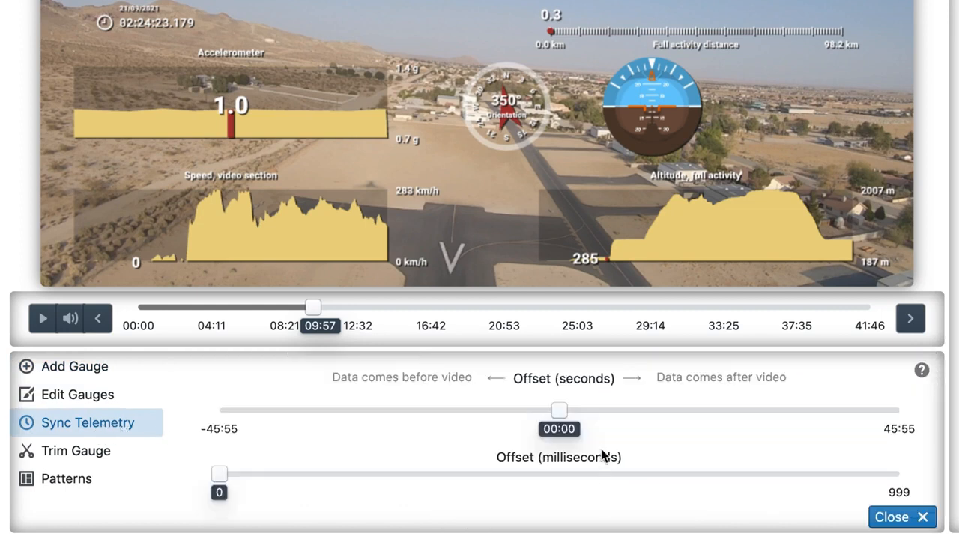
left_click_drag(313, 306, 303, 308)
left_click_drag(303, 514, 310, 515)
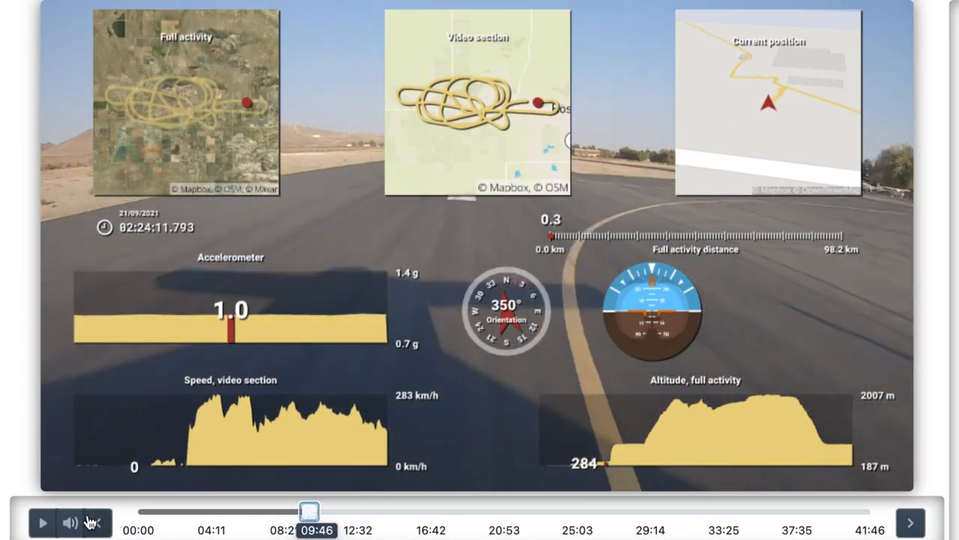
left_click(43, 523)
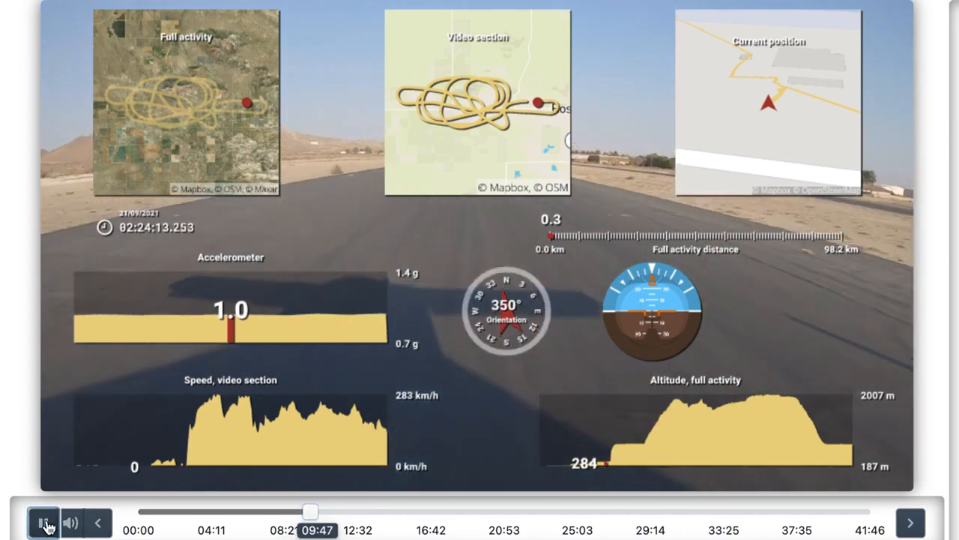
left_click(46, 527)
scroll(47, 527, "down", 3)
left_click_drag(559, 501, 518, 501)
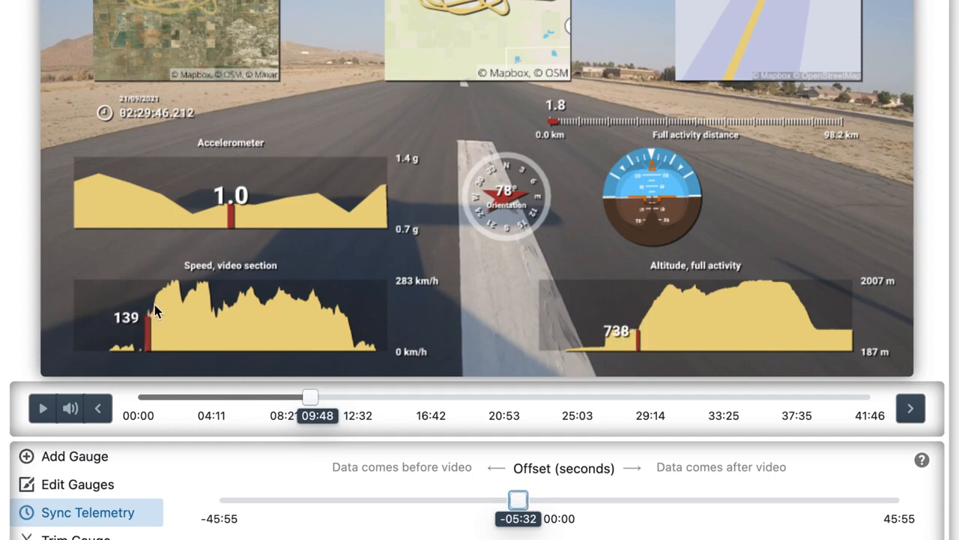
- Play a short preview of the takeoff from 09:48 to check the sync, and close the offset slider
scroll(178, 521, "up", 3)
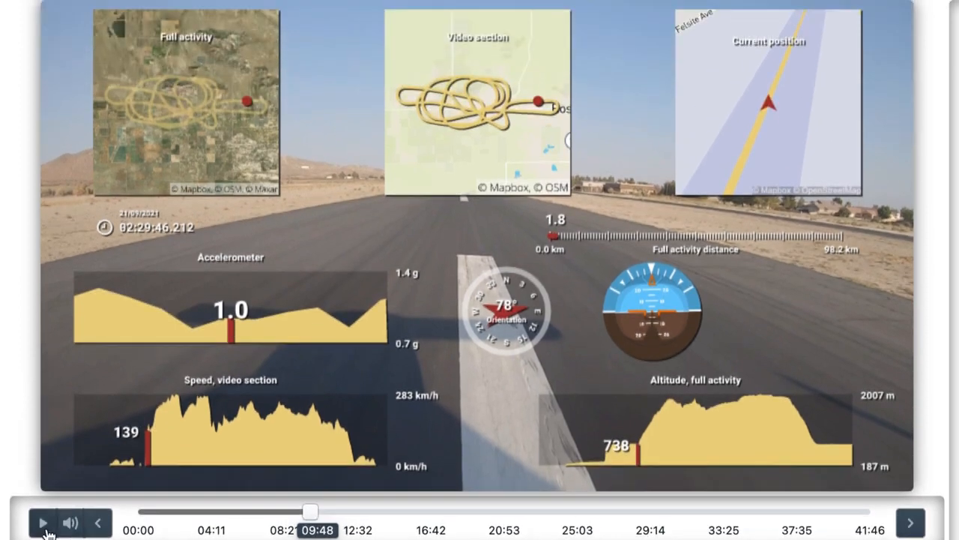
left_click(44, 524)
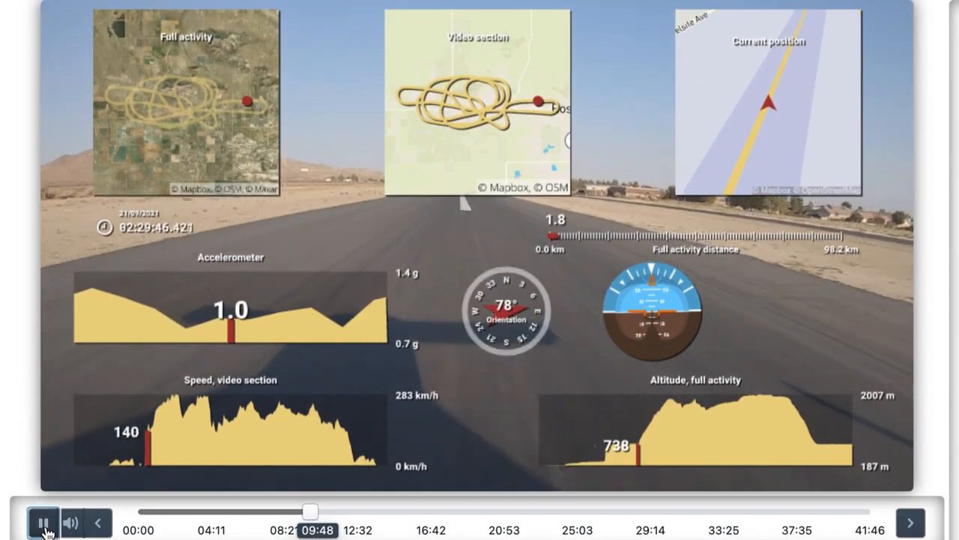
left_click(44, 523)
scroll(43, 495, "down", 5)
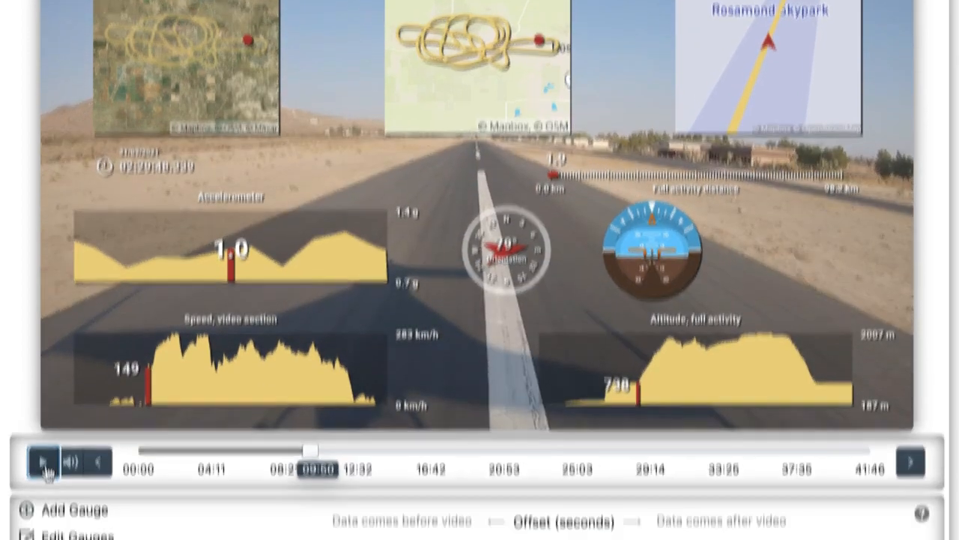
left_click(890, 516)
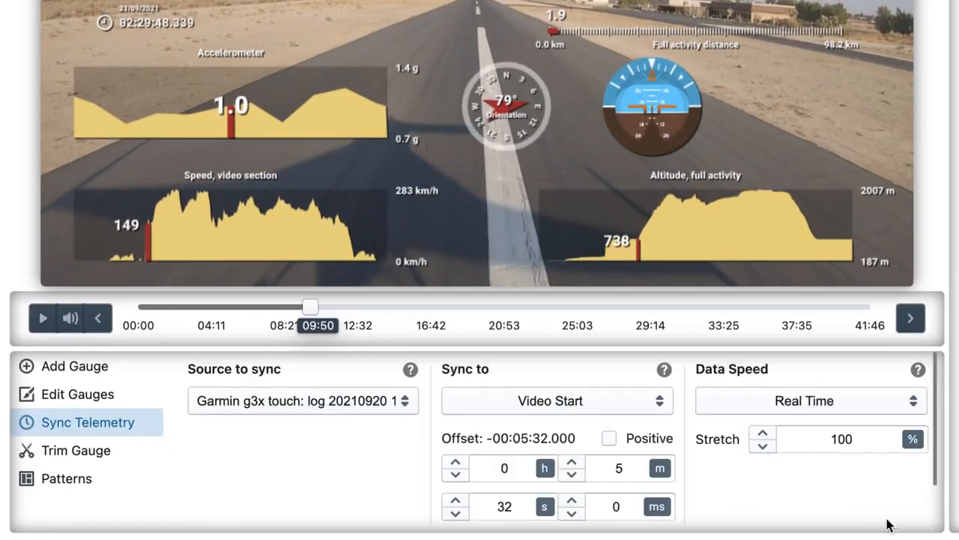
- Set the negative offset's seconds to 33 and replay the takeoff from 09:46
left_click(455, 501)
left_click_drag(310, 308, 308, 308)
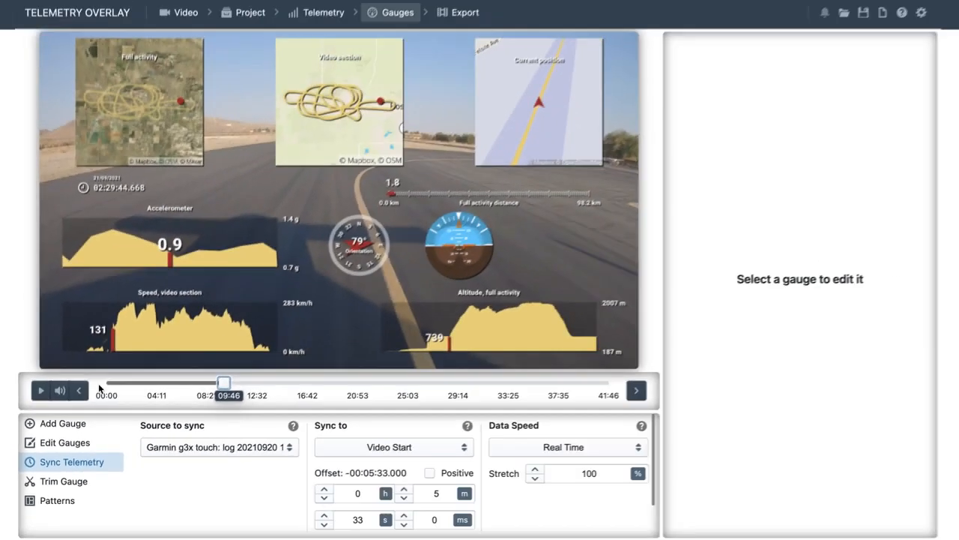
left_click(40, 387)
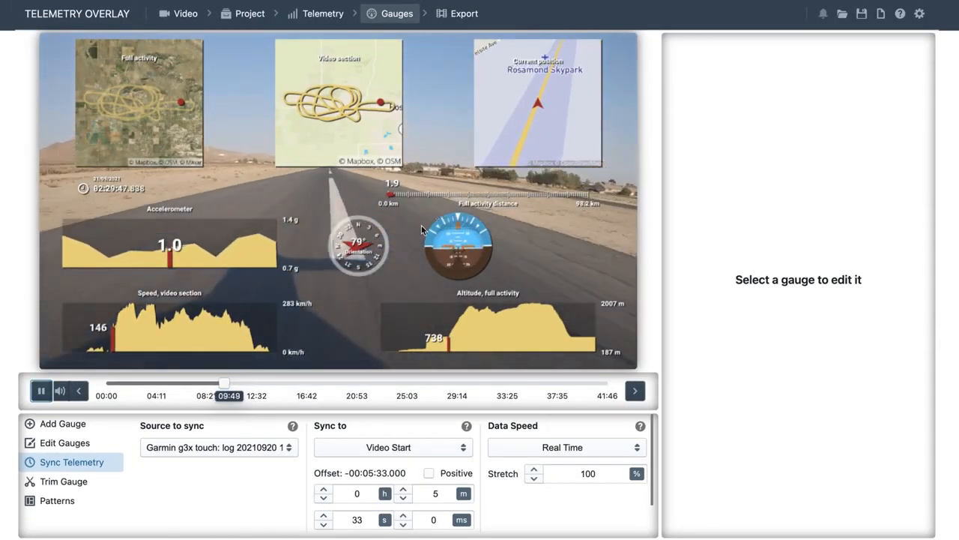
left_click(42, 391)
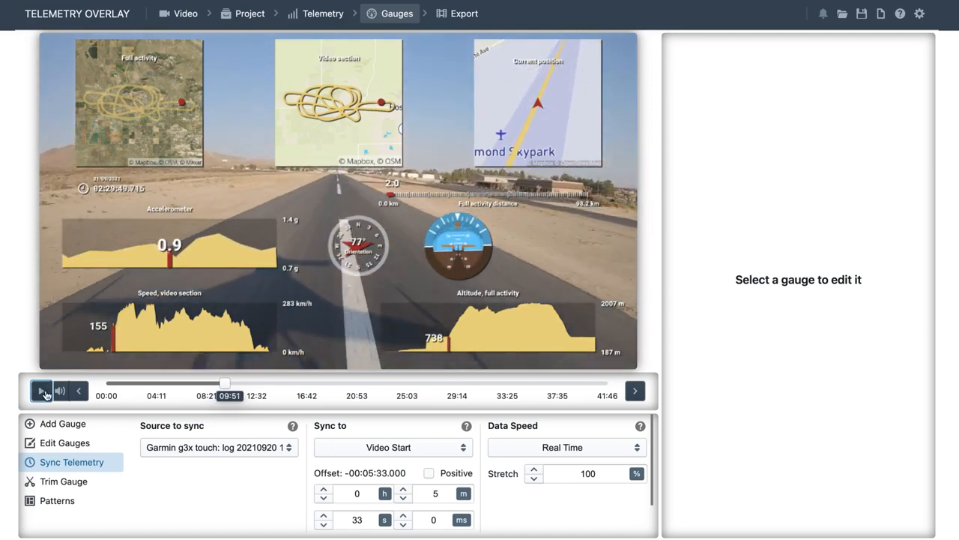
- Check the sync by playing the banked flight near 13:57 and the runway line-up from 09:23
left_click_drag(225, 384, 272, 384)
left_click(39, 392)
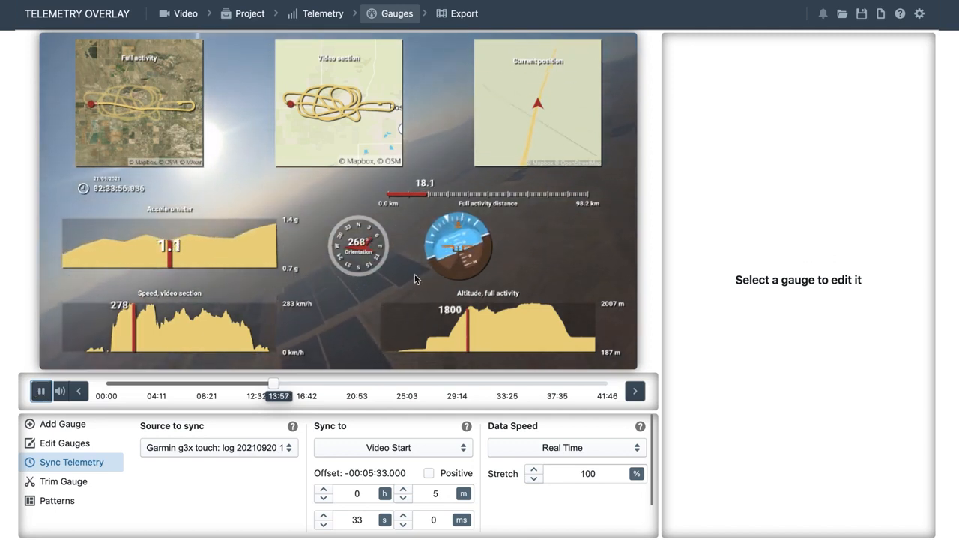
left_click(33, 398)
left_click_drag(274, 384, 218, 383)
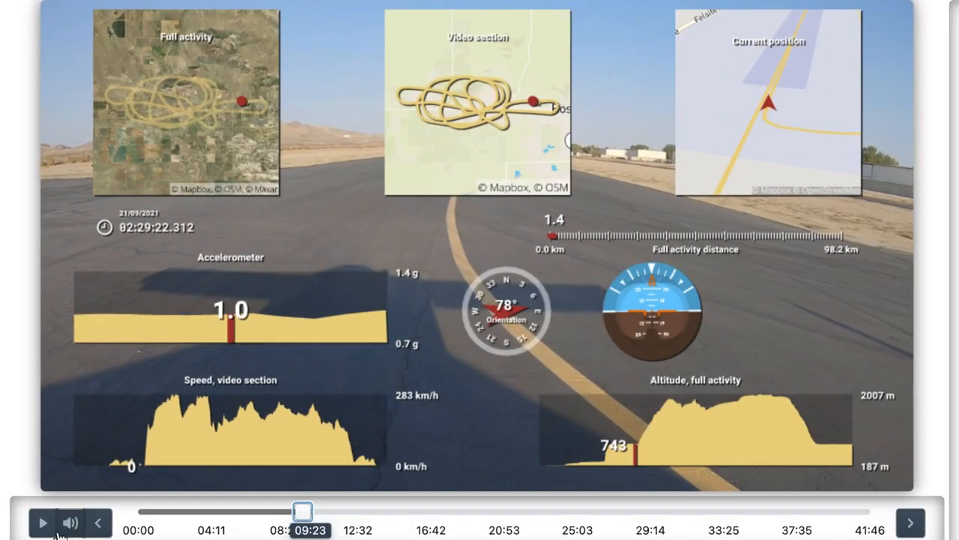
left_click(42, 524)
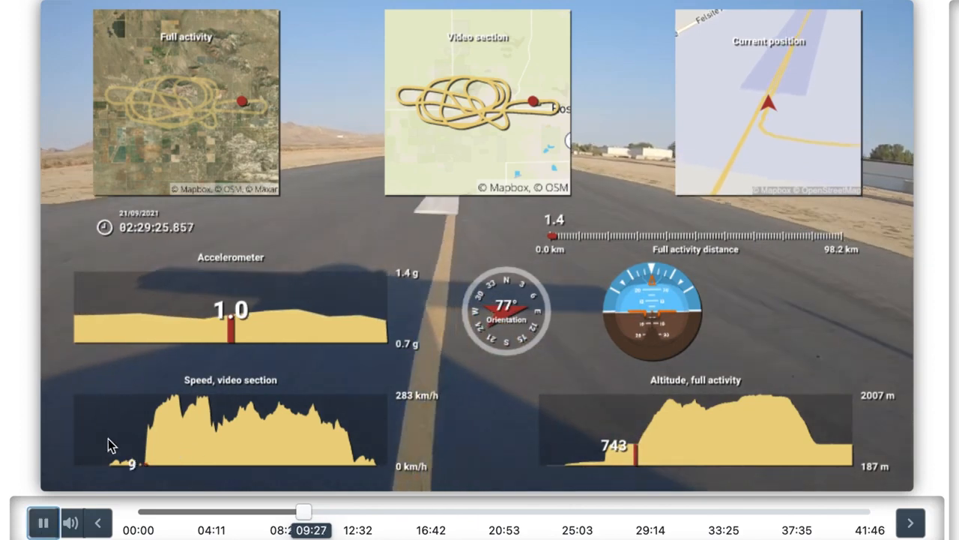
left_click(44, 523)
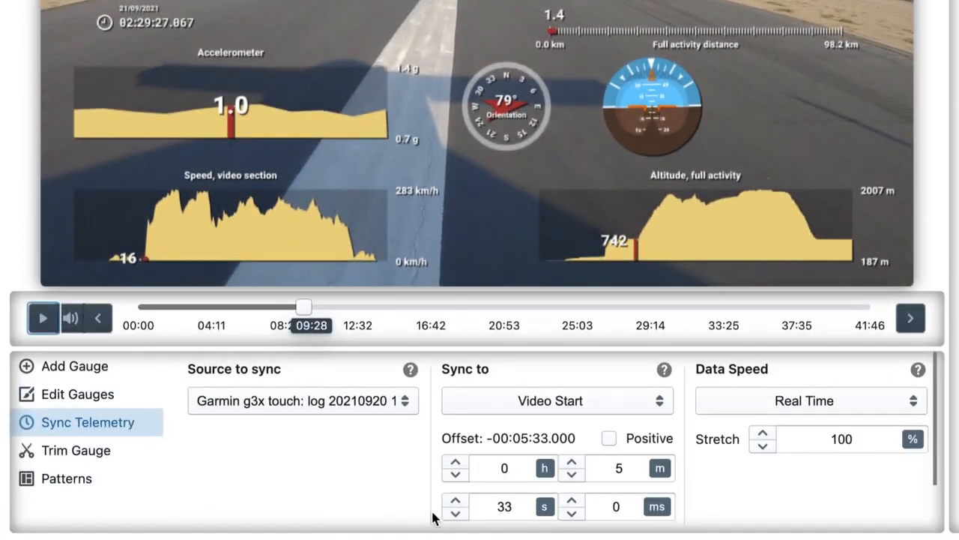
- Set the negative offset's seconds to 34 and check the sync by playing from 09:28 and from 09:46
left_click(456, 501)
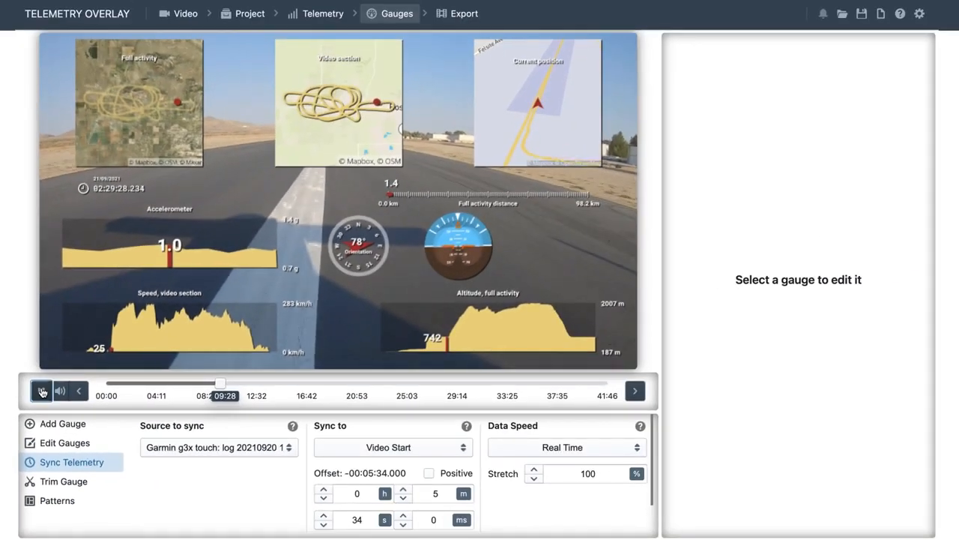
left_click(42, 391)
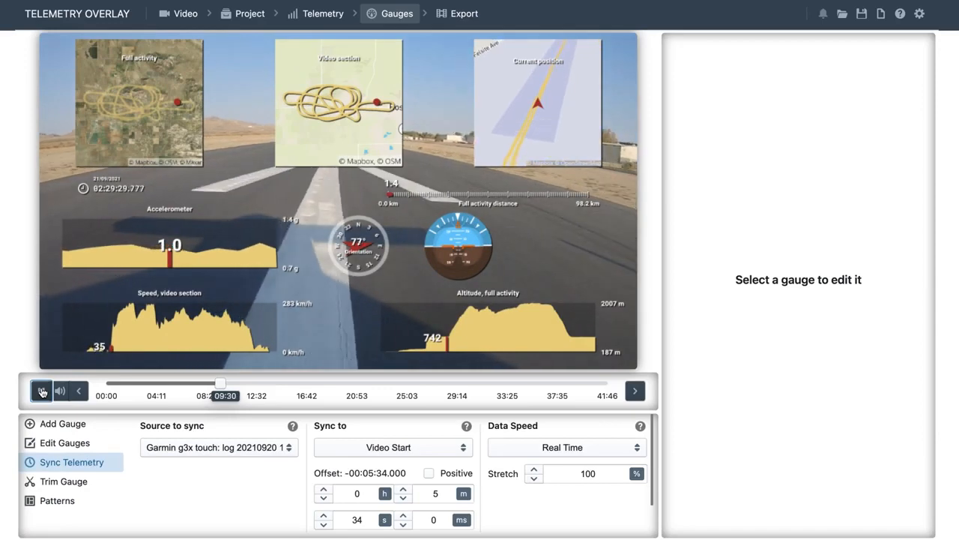
left_click(42, 391)
left_click_drag(220, 383, 223, 383)
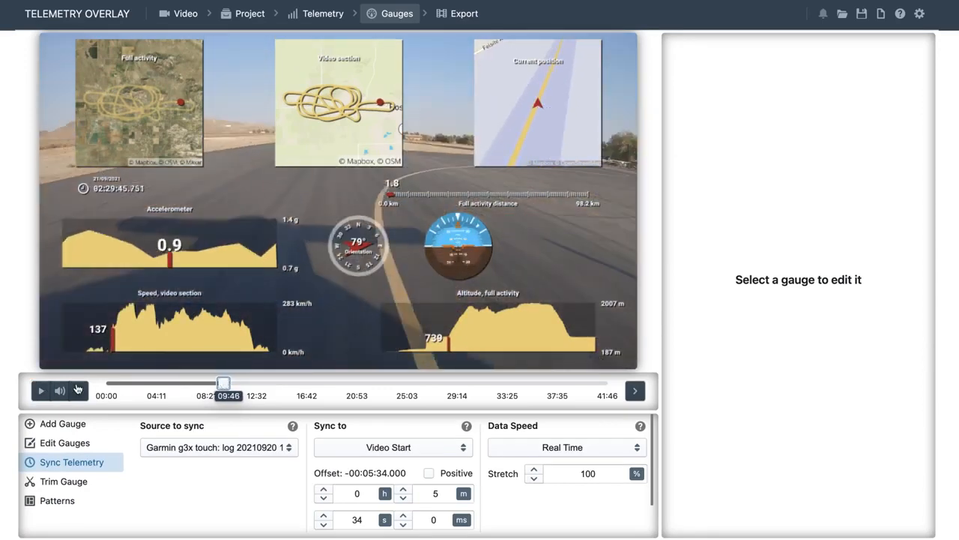
left_click(42, 391)
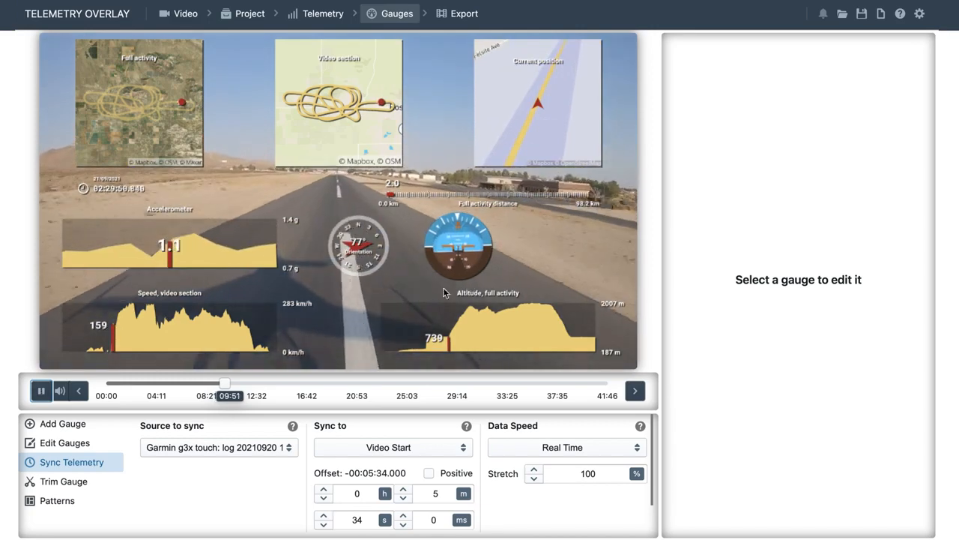
left_click(41, 392)
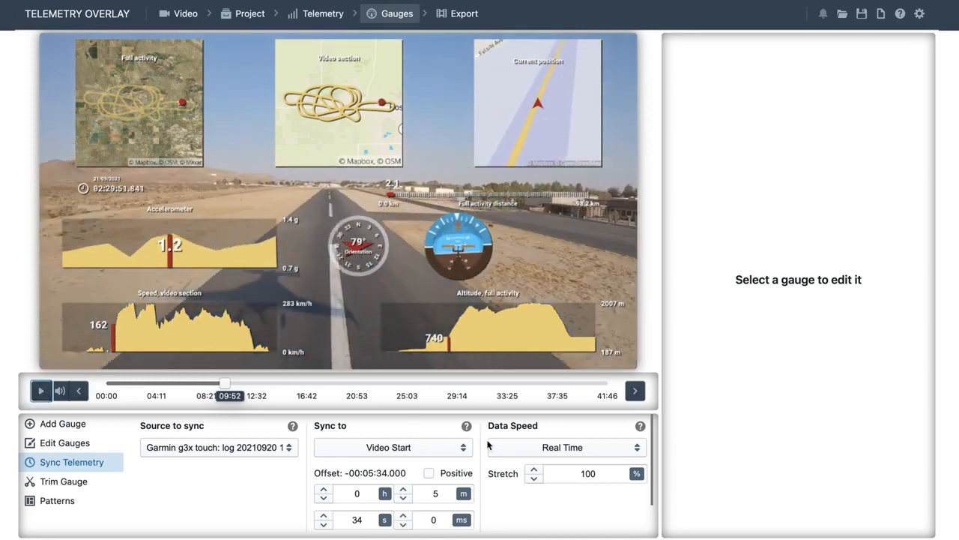
left_click(463, 450)
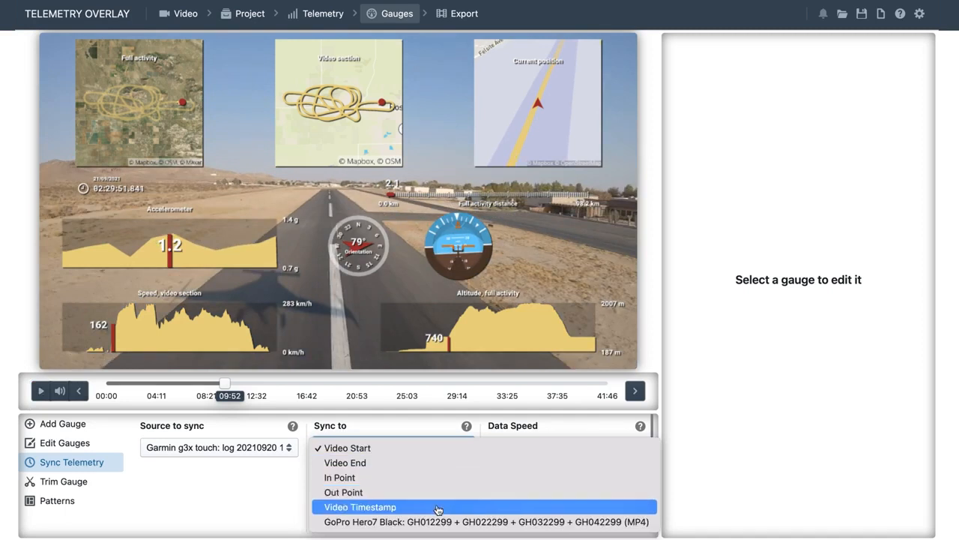
left_click(204, 514)
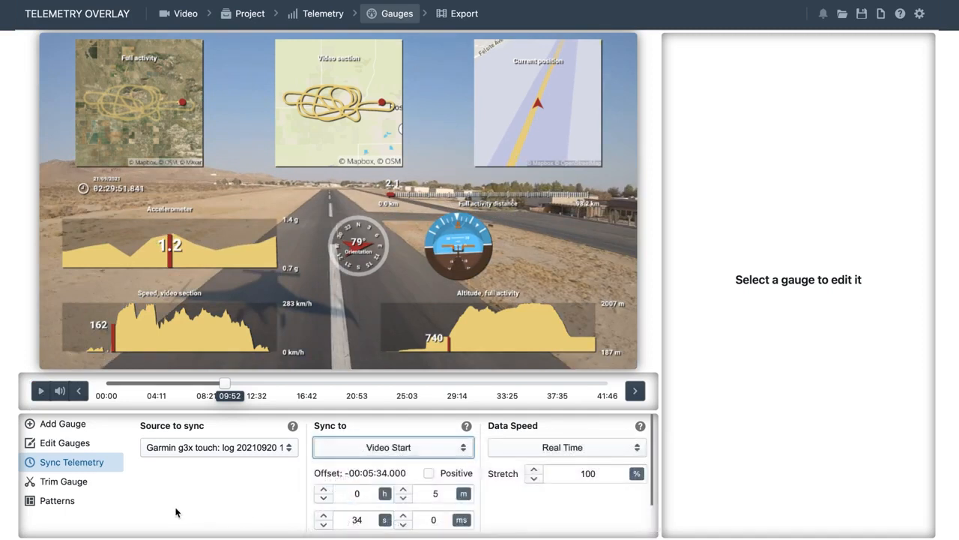
- Replace the current gauges with the predefined Aviation pattern
left_click(75, 507)
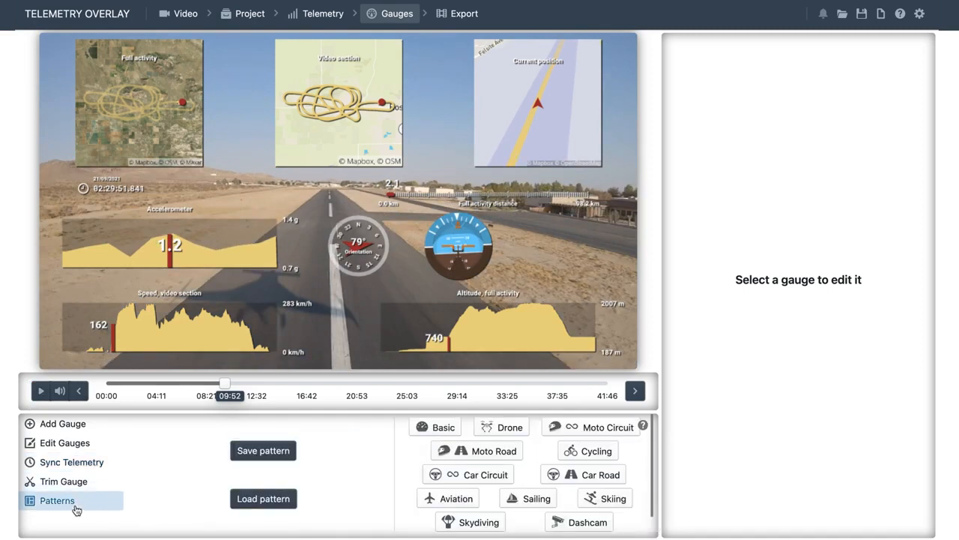
left_click(451, 499)
left_click(537, 314)
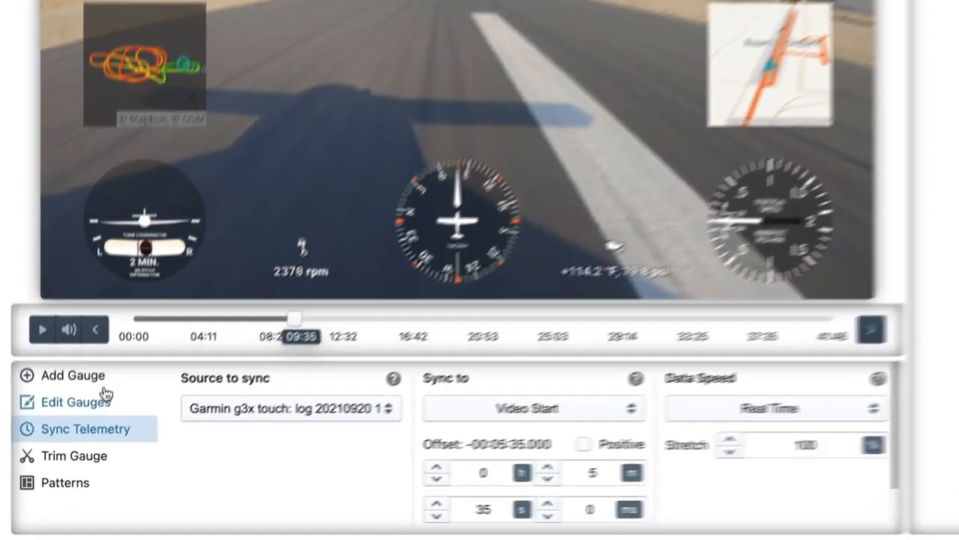
- Add an Engine RPM gauge from the Aviation category
left_click(78, 425)
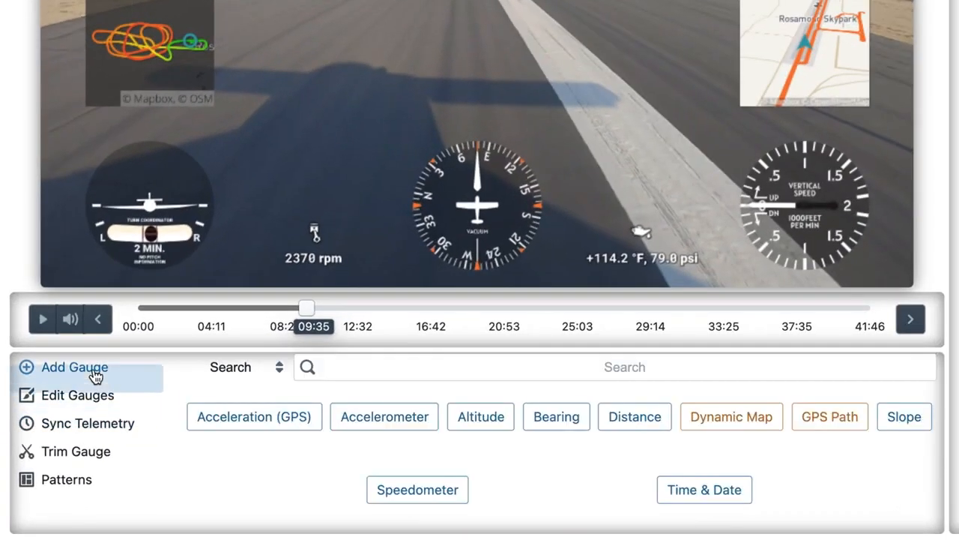
left_click(239, 373)
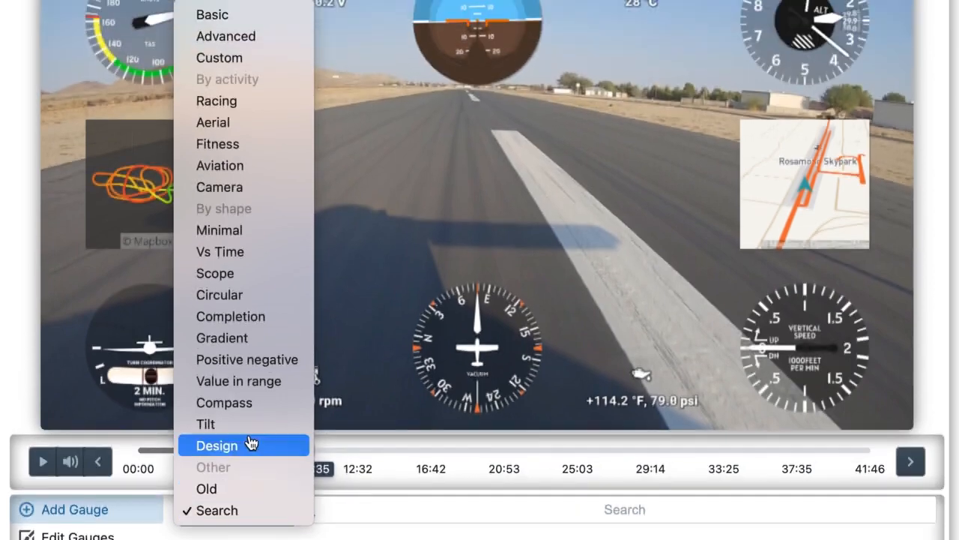
left_click(247, 22)
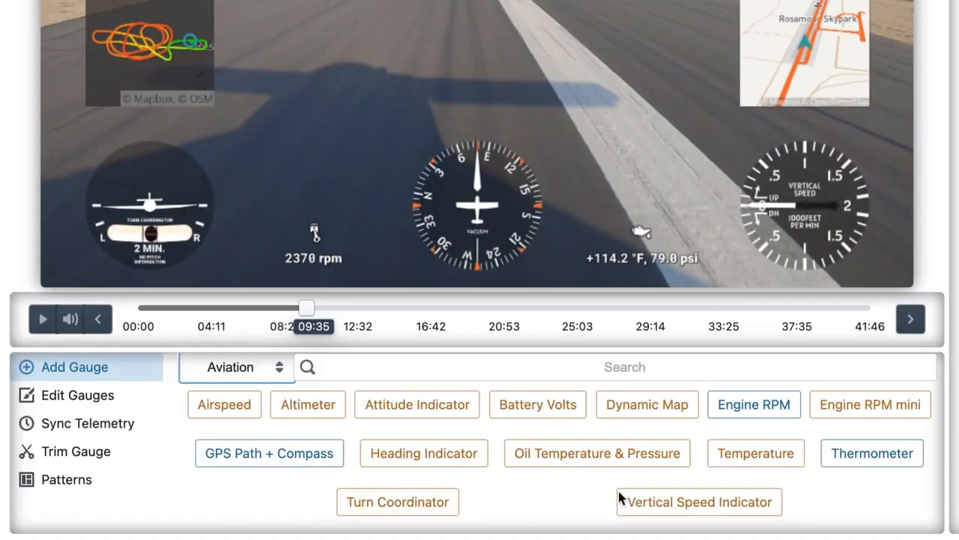
left_click(741, 408)
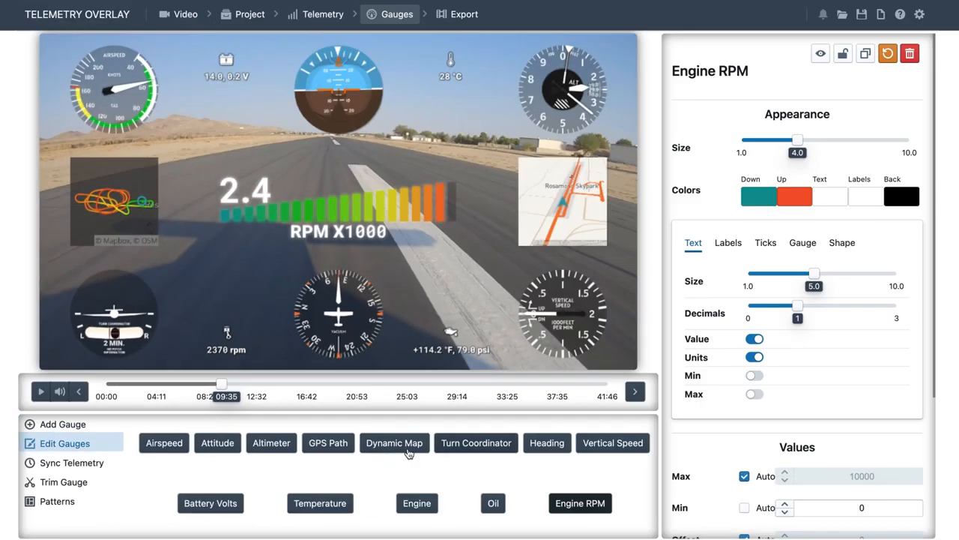
- Replace the small engine text gauge with the new Engine RPM gauge, resized to 1.0 between the turn coordinator and heading indicator
left_click_drag(799, 139, 751, 142)
left_click_drag(330, 207, 244, 347)
left_click(226, 342)
left_click(910, 53)
left_click(574, 279)
left_click_drag(750, 141, 740, 140)
left_click_drag(238, 342, 235, 343)
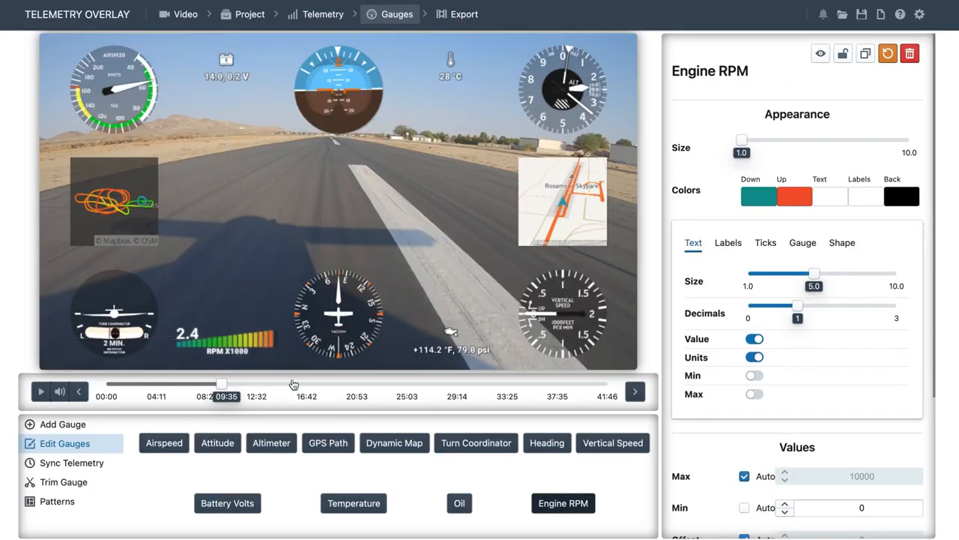
- Try an Altitude vs Time gauge from the Aerial category at size 2.8, and delete it
left_click(60, 425)
left_click(165, 425)
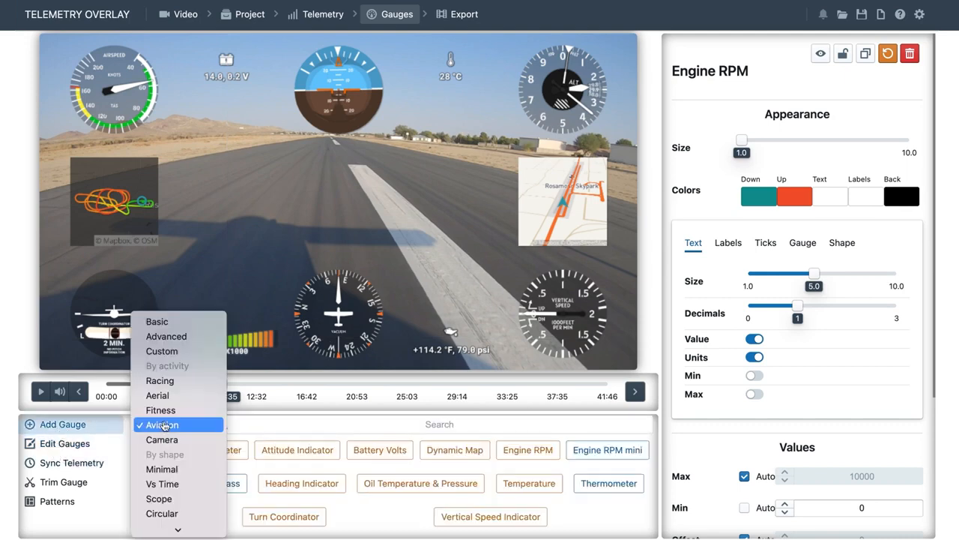
left_click(173, 403)
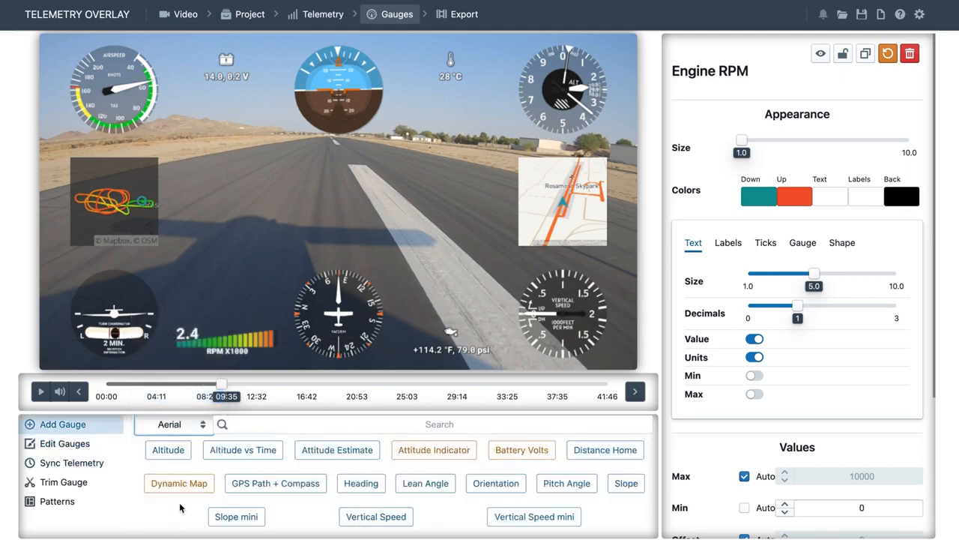
left_click(228, 454)
left_click_drag(795, 159, 775, 156)
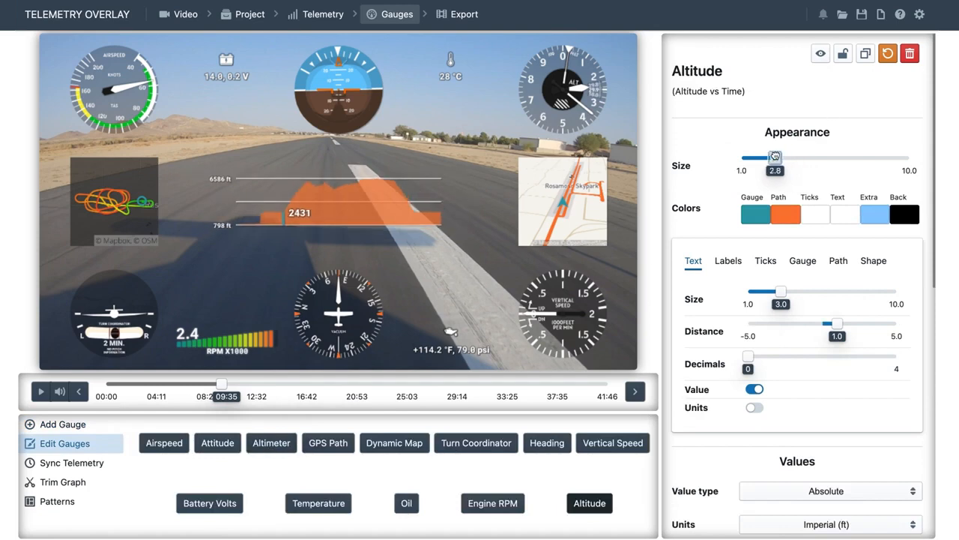
left_click(910, 54)
left_click(573, 281)
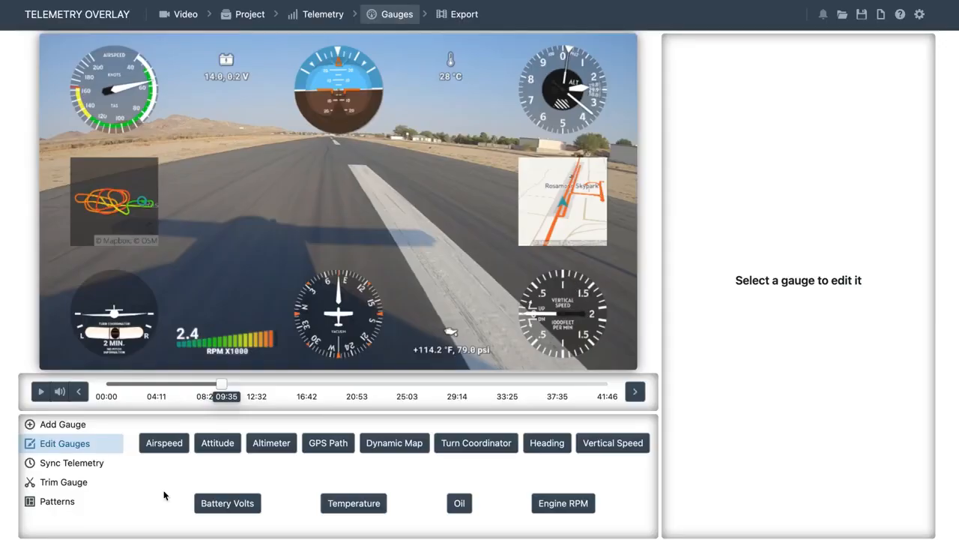
- Enable reading extra streams in the settings and reload the Garmin g3x touch CSV telemetry
left_click(321, 13)
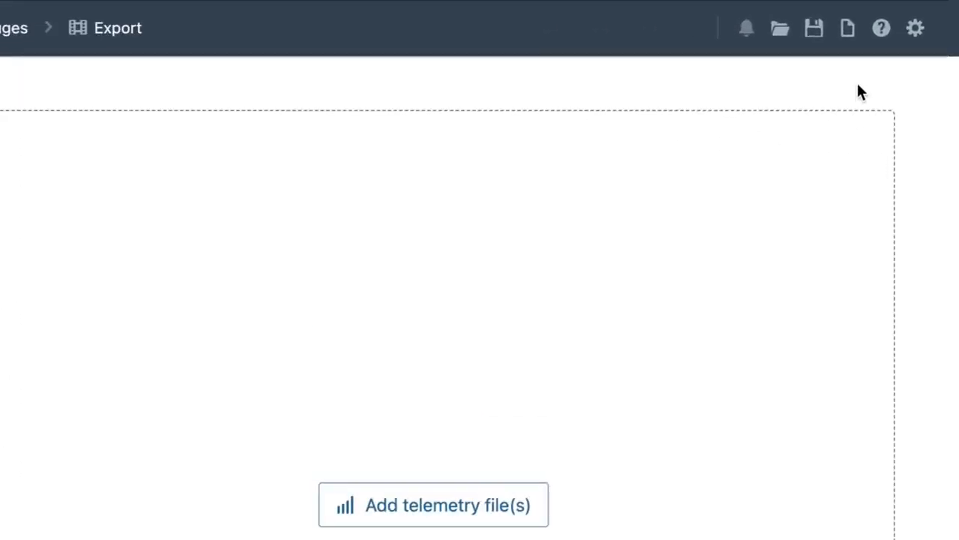
left_click(917, 30)
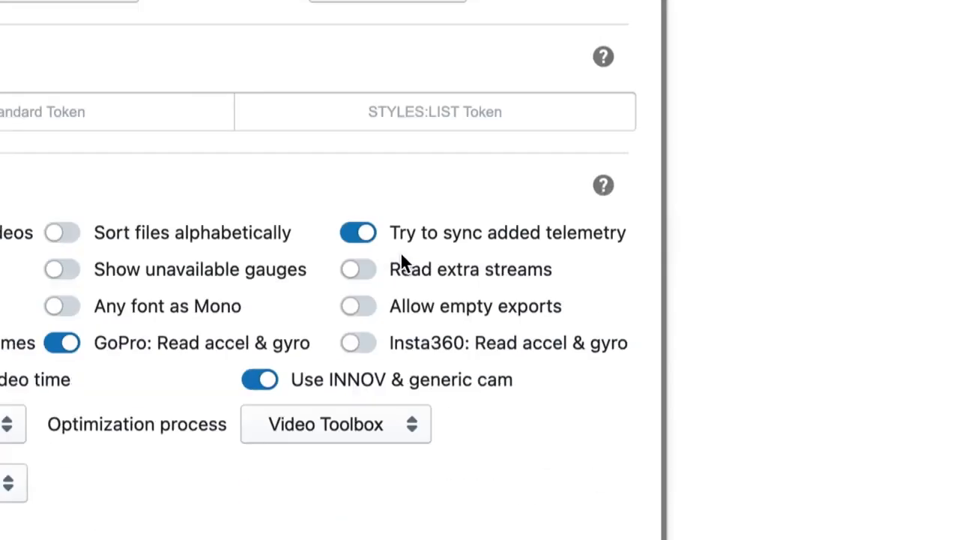
left_click(553, 282)
left_click(836, 313)
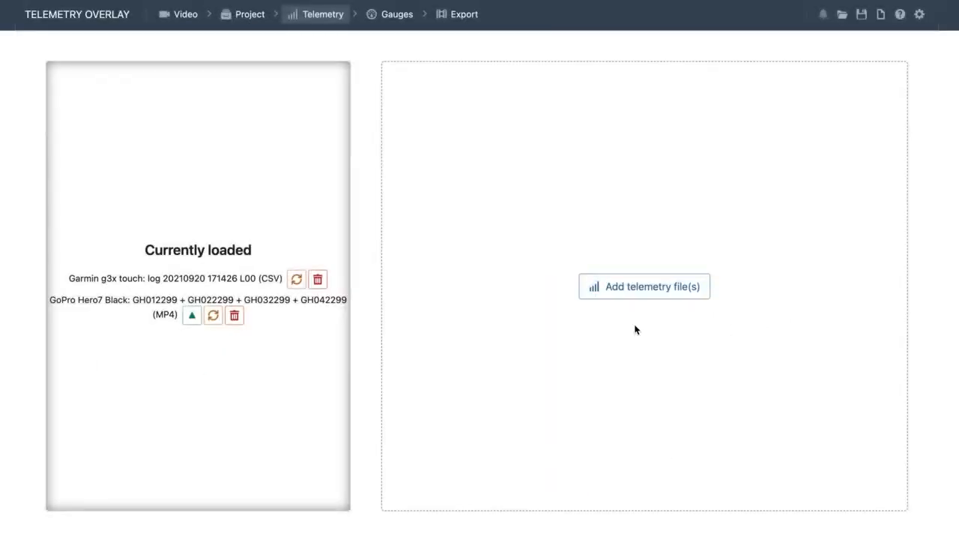
left_click(296, 280)
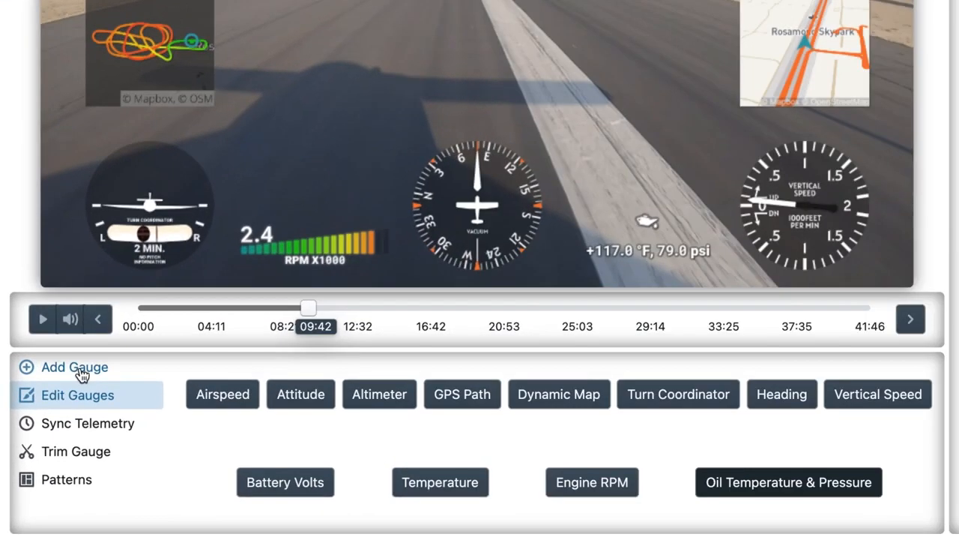
- Create a Custom Compass gauge driven by the single value of the _Selected Heading stream
left_click(75, 424)
left_click(233, 367)
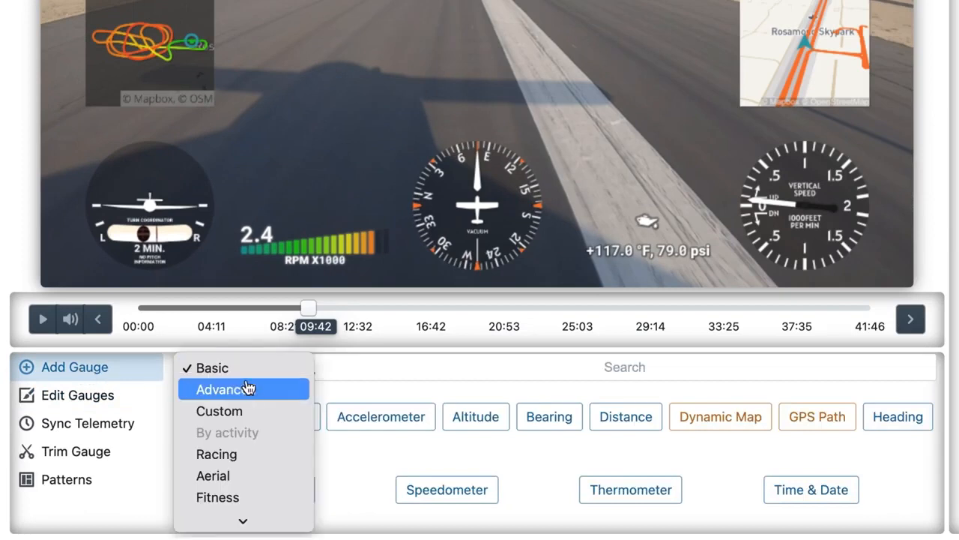
left_click(247, 412)
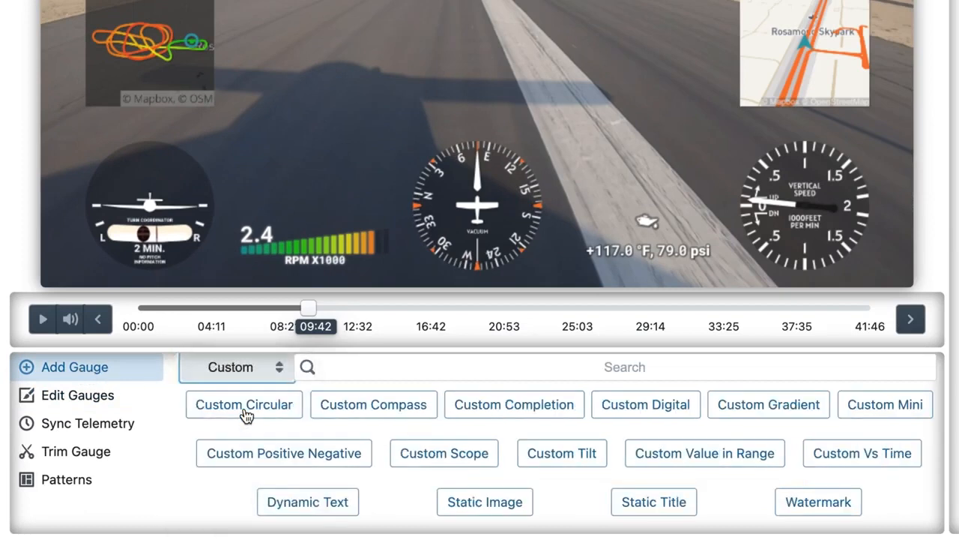
left_click(390, 421)
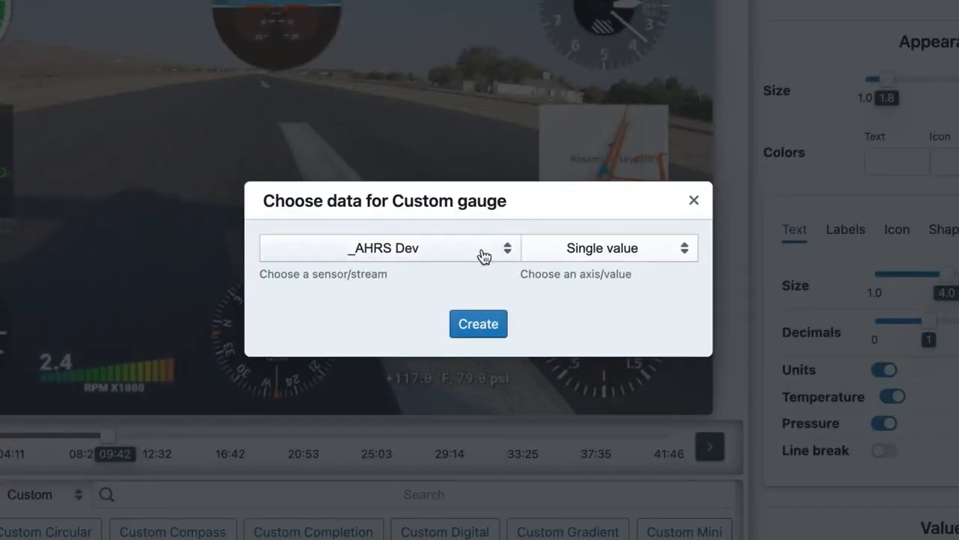
left_click(484, 255)
scroll(448, 350, "down", 10)
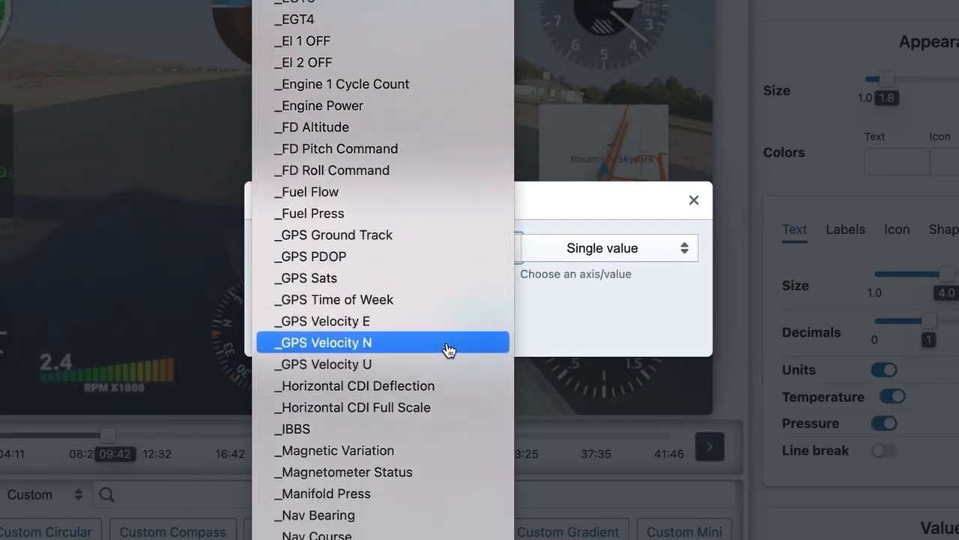
scroll(447, 352, "down", 5)
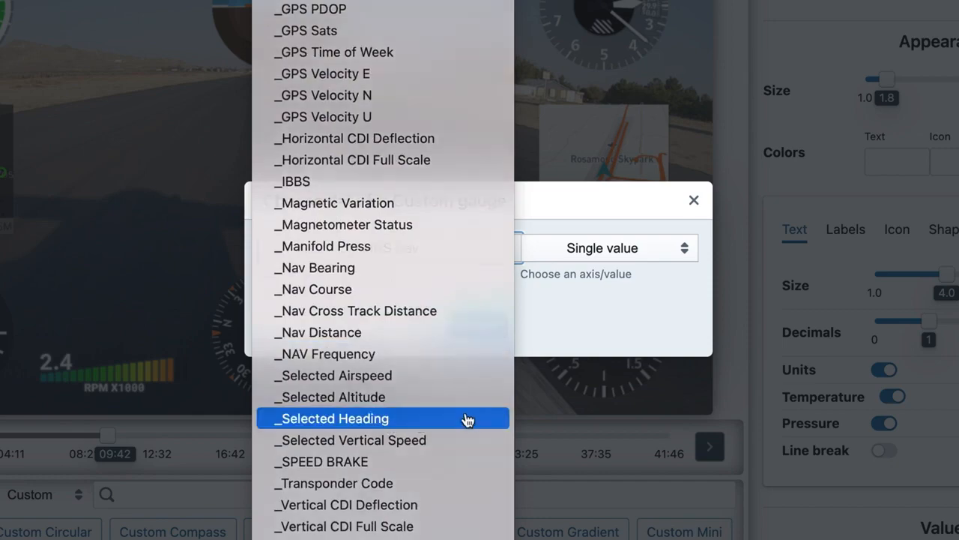
left_click(418, 424)
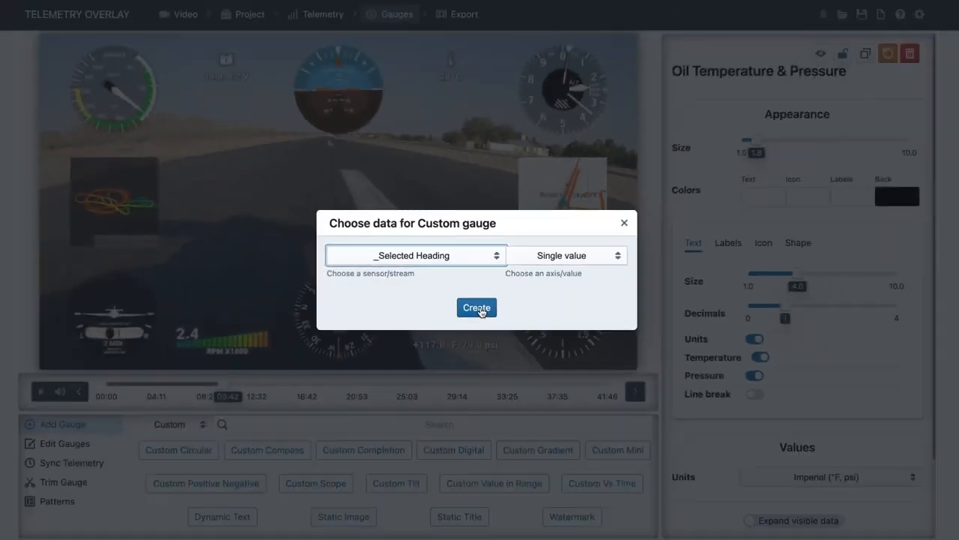
left_click(478, 324)
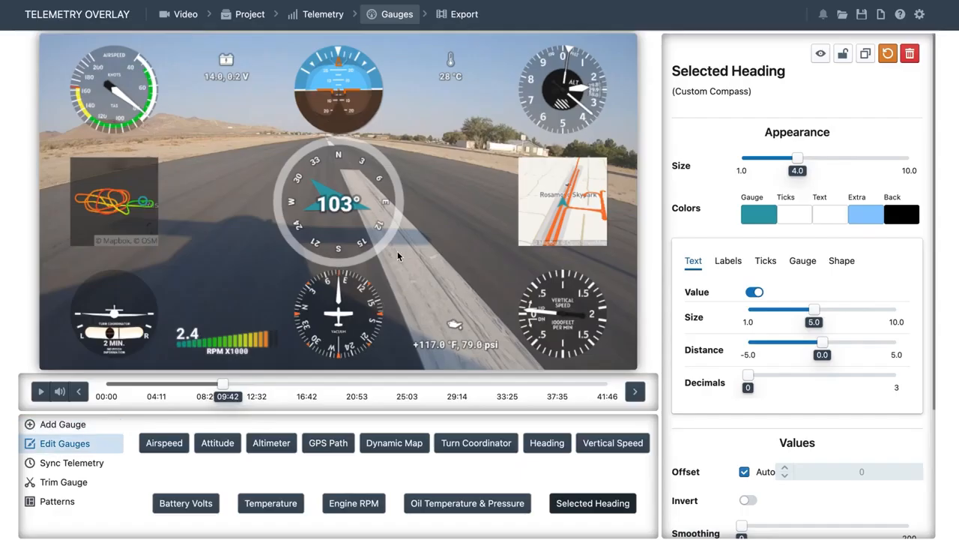
- Place the Selected Heading compass at size 2.0 beside the vertical speed indicator, and move the oil gauge above the Engine RPM gauge
left_click_drag(378, 233, 485, 281)
left_click_drag(798, 157, 764, 157)
left_click_drag(446, 249, 455, 300)
left_click_drag(440, 349, 214, 311)
left_click_drag(471, 295, 472, 314)
- Play a short preview of the arranged gauges and export the overlay as a finished MP4 video with the h264 encoder
left_click(41, 393)
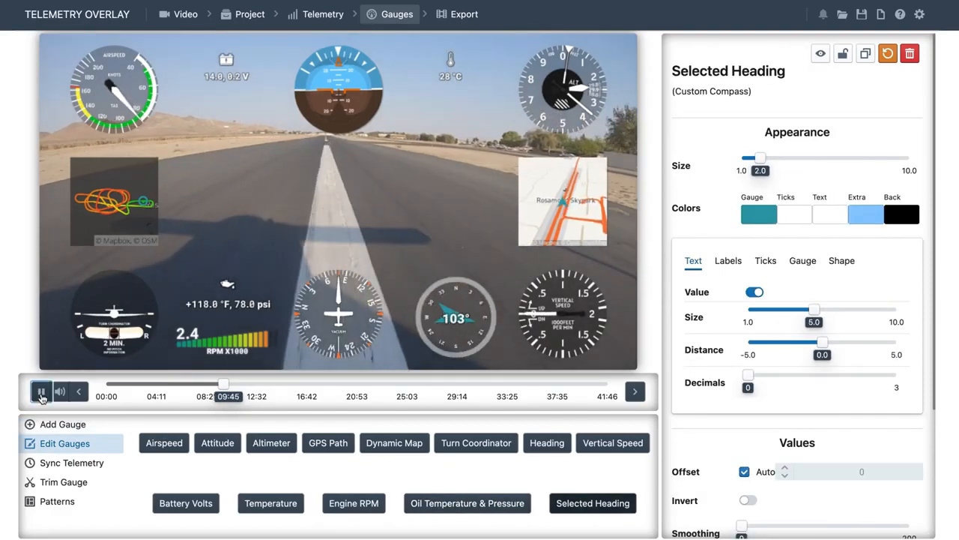
left_click(42, 393)
left_click(473, 13)
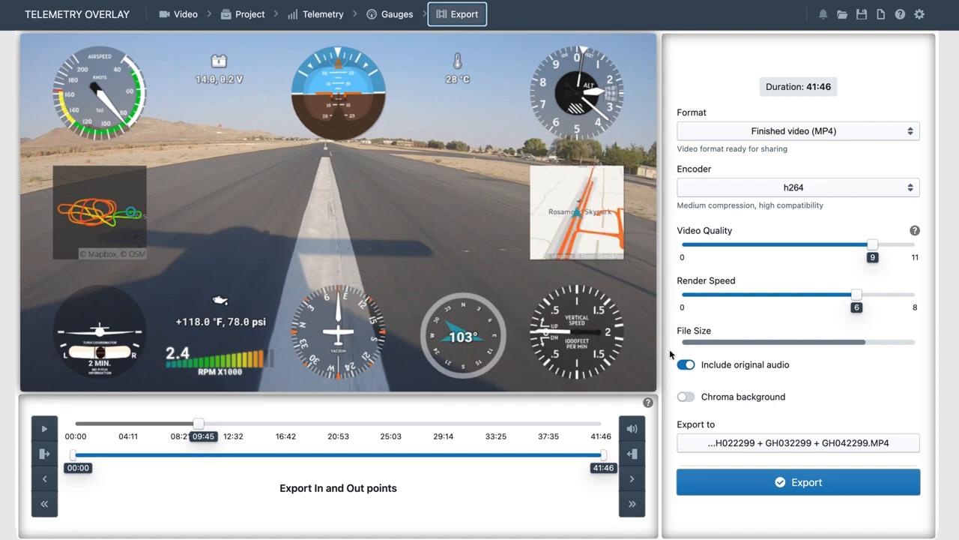
left_click(792, 485)
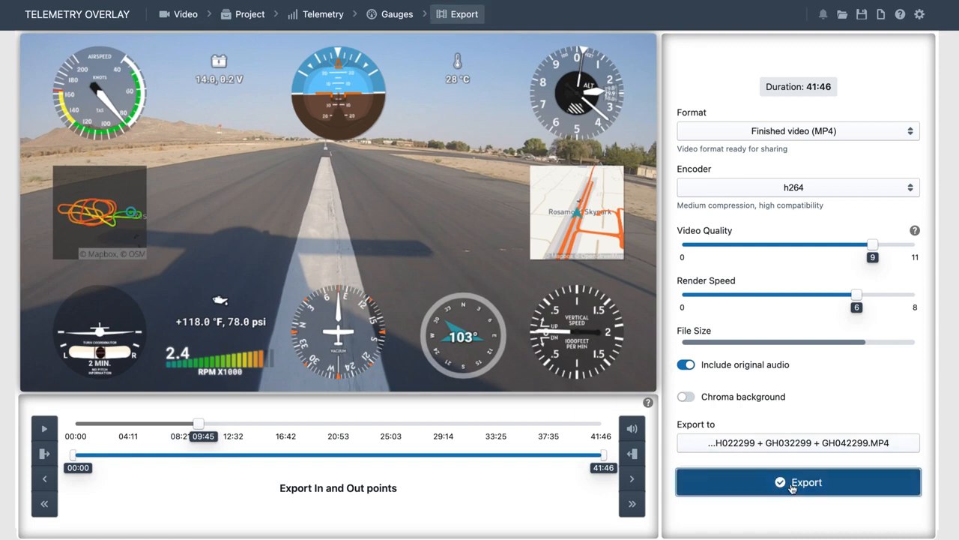